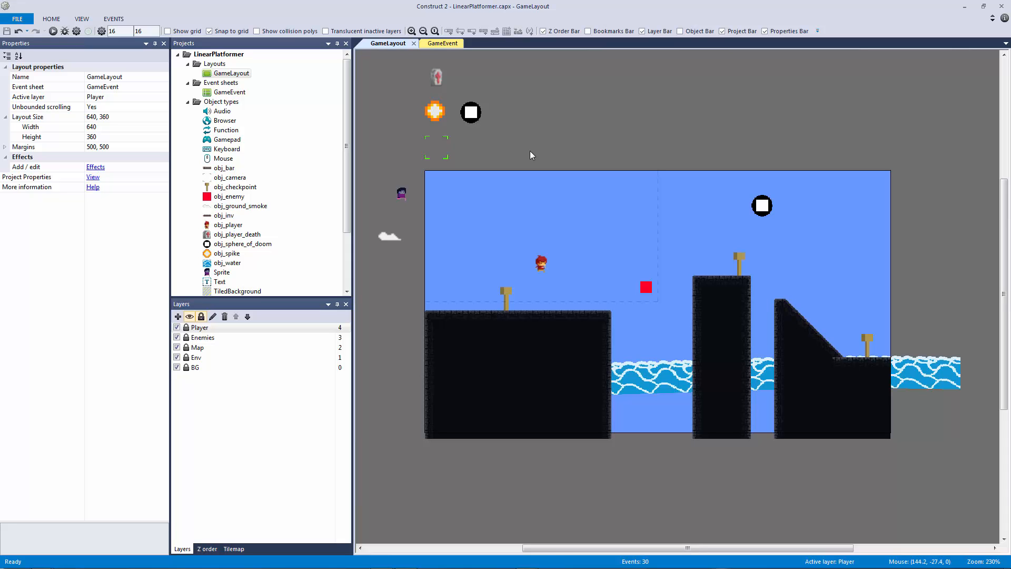
# Add a new layout without an event sheet and name it HudLayout.
pyautogui.keyDown('ctrl'); pyautogui.scroll(3, 548, 152); pyautogui.keyUp('ctrl')
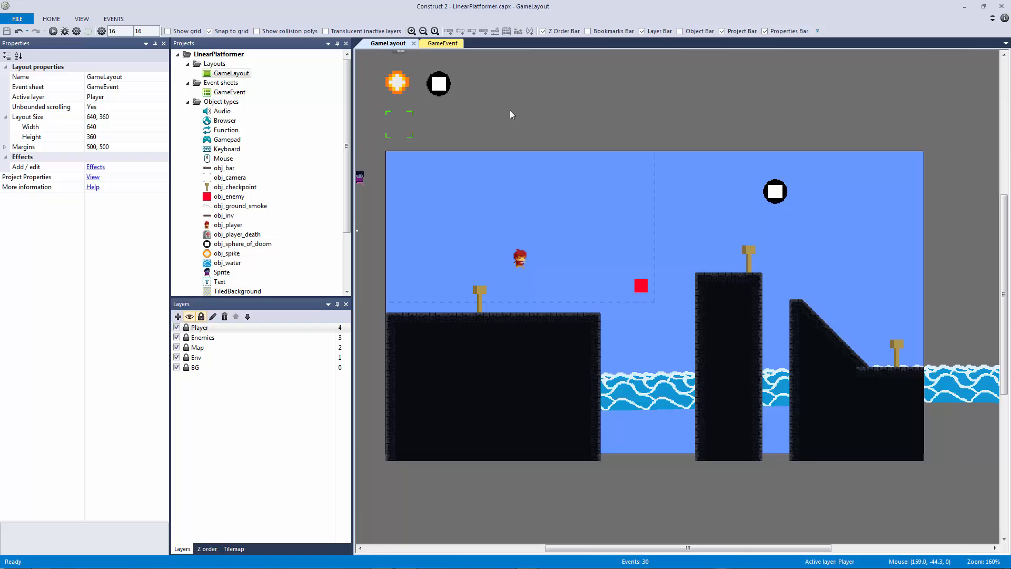
pyautogui.rightClick(224, 68)
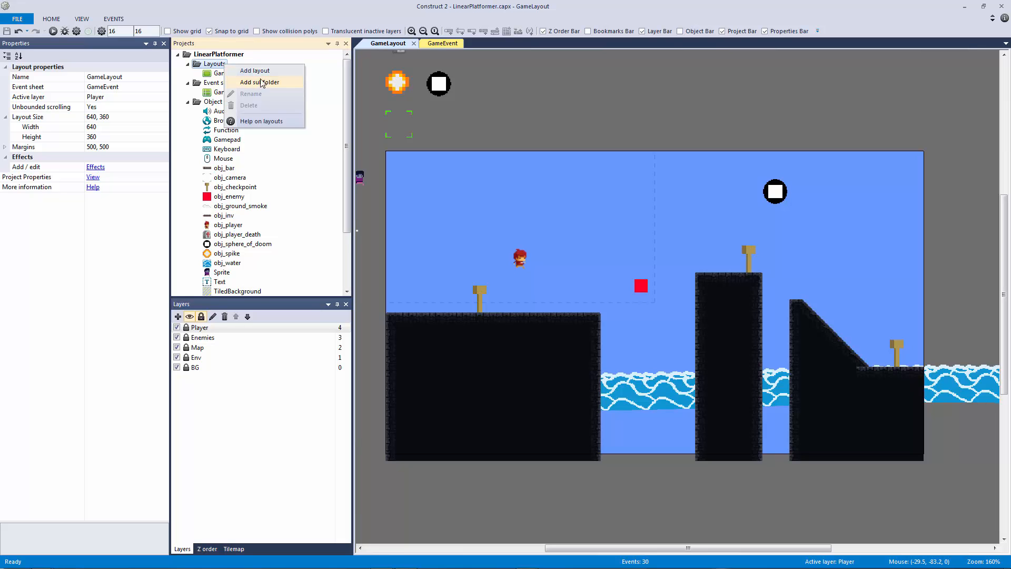
pyautogui.click(255, 70)
pyautogui.click(492, 292)
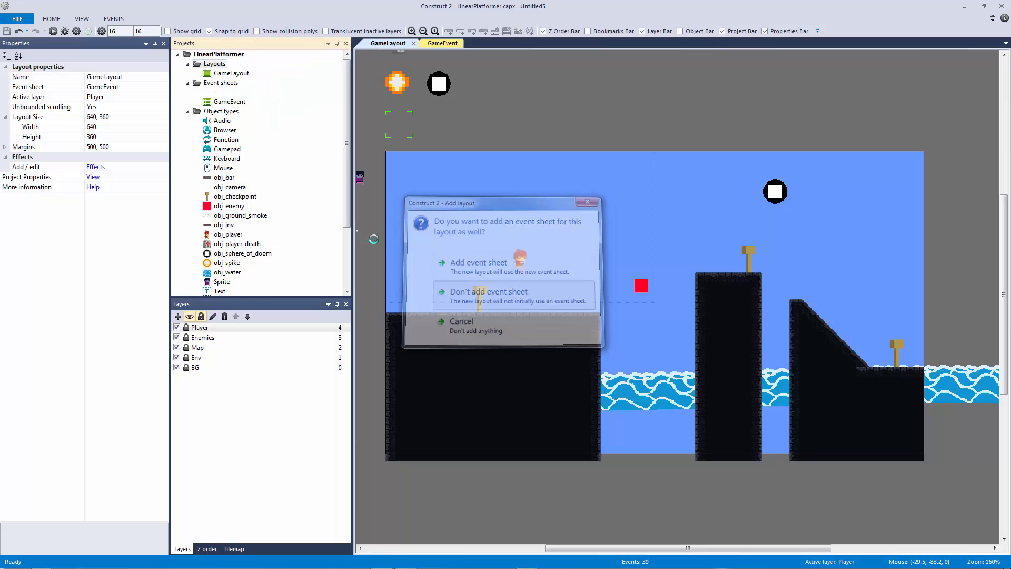
pyautogui.write('H')
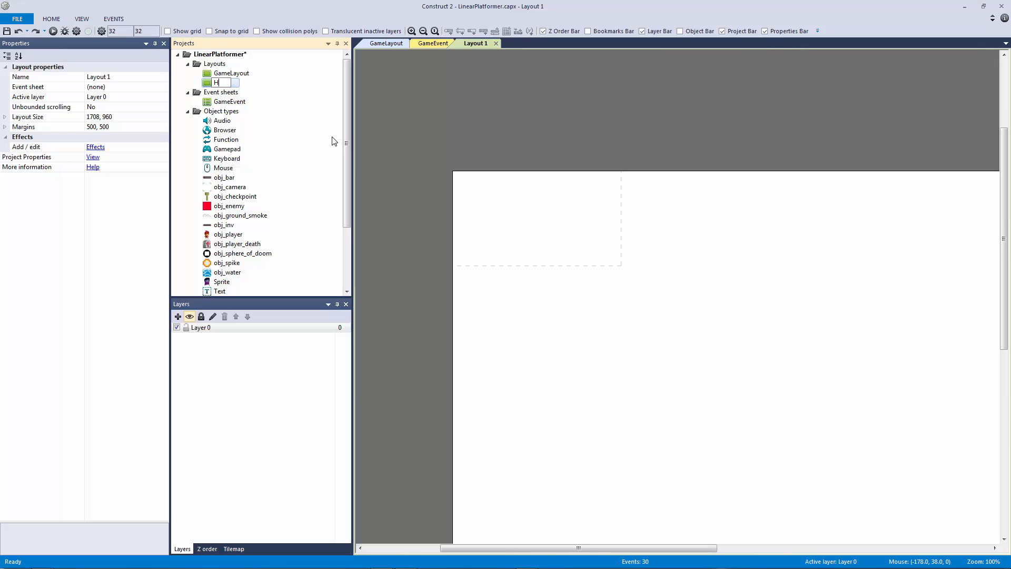
pyautogui.write('udLayout')
pyautogui.press('Return')
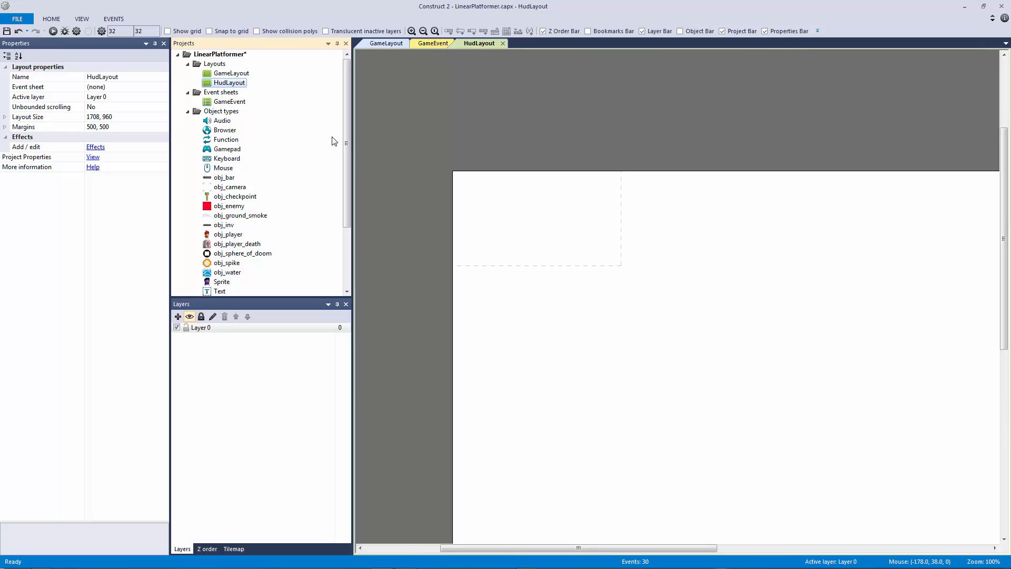
# Set the HudLayout's layout size to 320 wide and 180 high.
pyautogui.keyDown('ctrl'); pyautogui.scroll(-3, 713, 323); pyautogui.keyUp('ctrl')
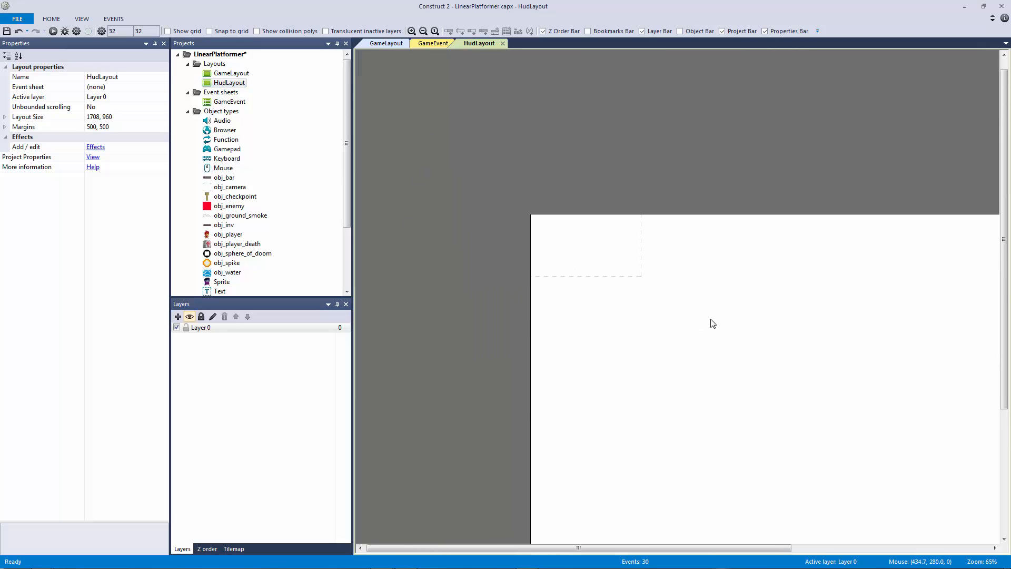
pyautogui.keyDown('ctrl'); pyautogui.scroll(-3, 579, 243); pyautogui.keyUp('ctrl')
pyautogui.moveTo(444, 156); pyautogui.dragTo(954, 450)
pyautogui.moveTo(964, 451); pyautogui.dragTo(520, 216)
pyautogui.moveTo(456, 161); pyautogui.dragTo(555, 233)
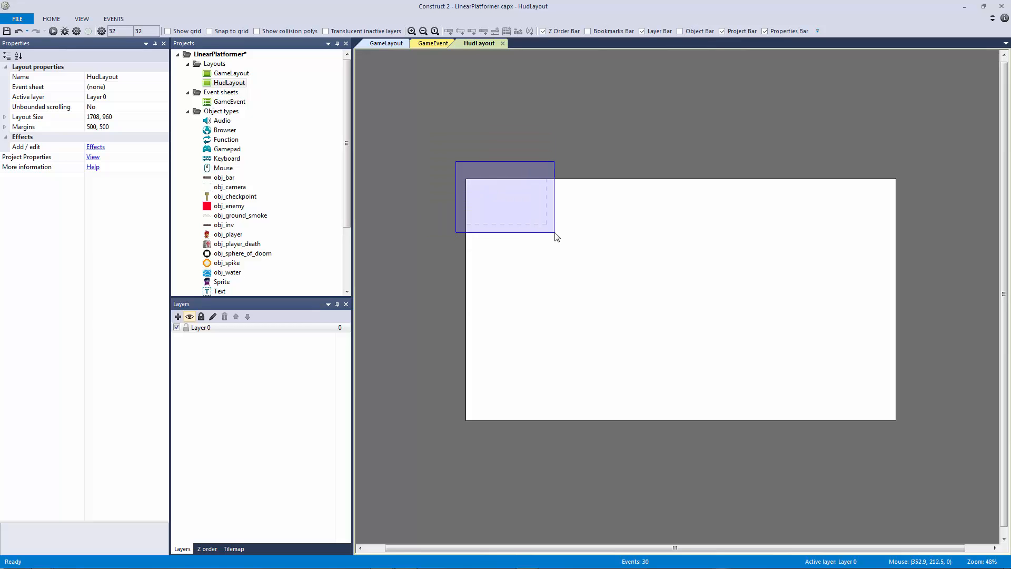
pyautogui.moveTo(548, 156); pyautogui.dragTo(869, 429)
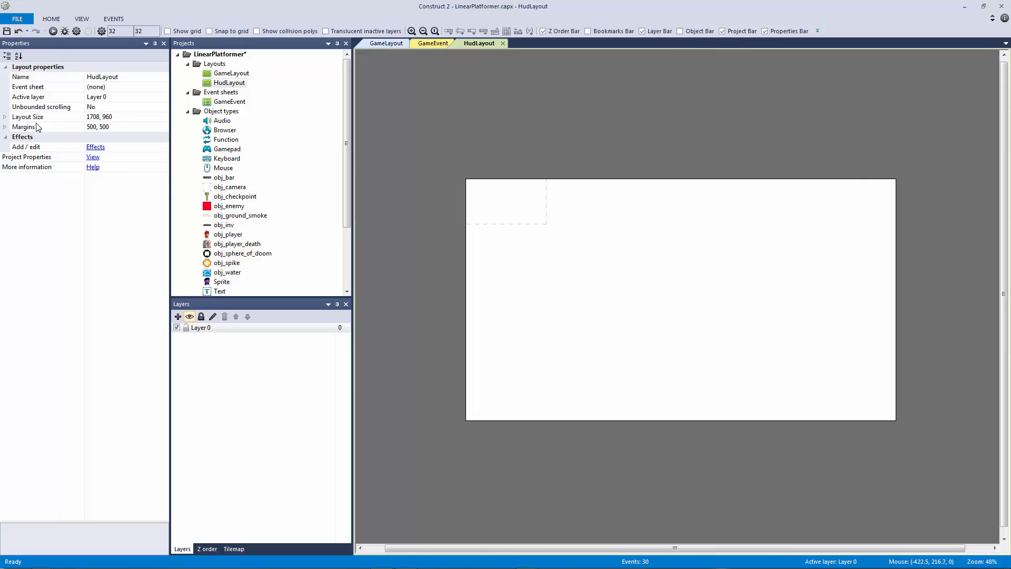
pyautogui.click(5, 117)
pyautogui.click(113, 127)
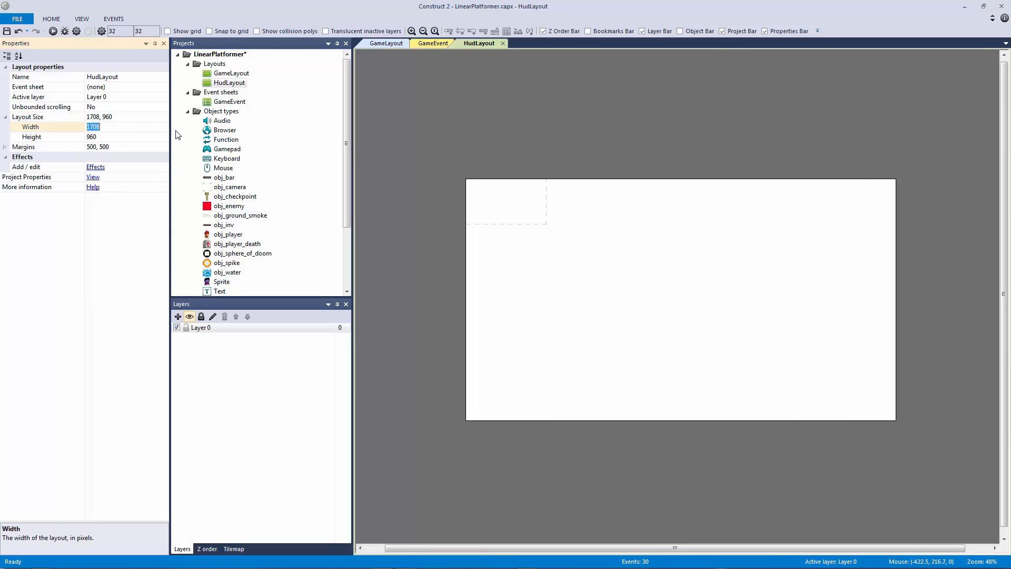
pyautogui.write('320')
pyautogui.press('Tab')
pyautogui.write('180')
pyautogui.press('Return')
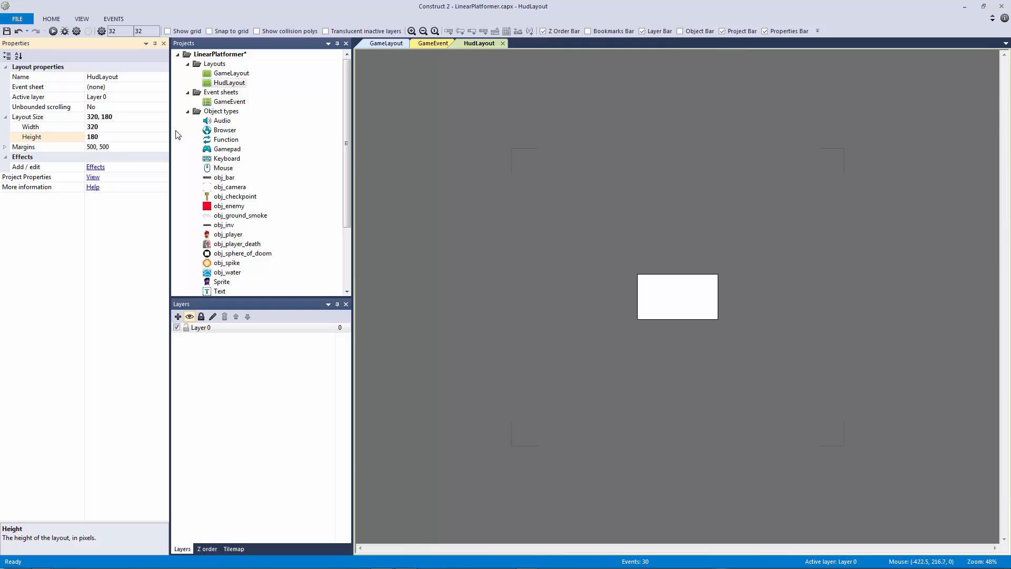
pyautogui.keyDown('ctrl'); pyautogui.scroll(5, 685, 216); pyautogui.keyUp('ctrl')
pyautogui.moveTo(523, 203); pyautogui.dragTo(915, 419)
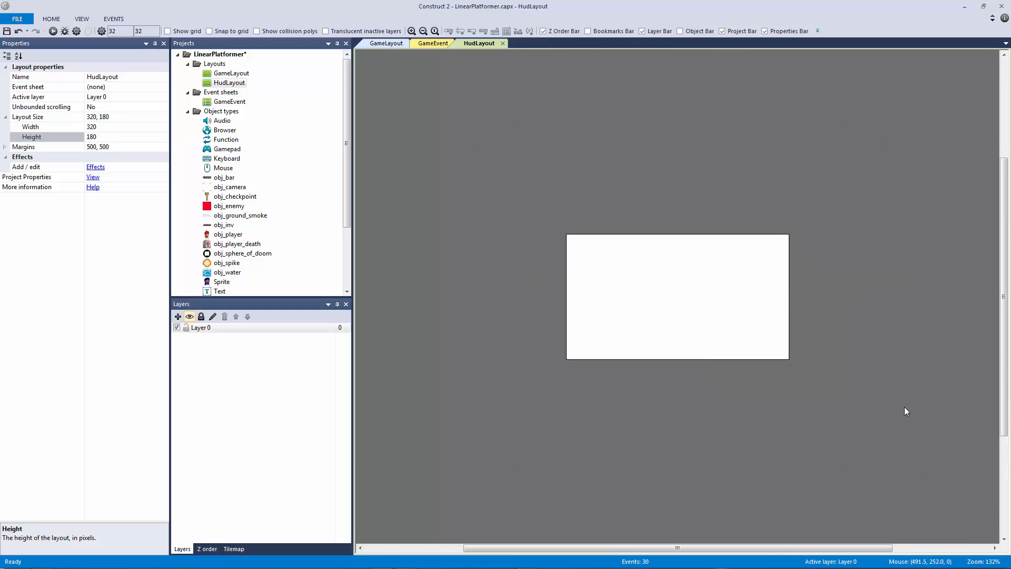
# Compare the window outline in GameLayout and the project's window size with the HudLayout's dimensions.
pyautogui.click(398, 46)
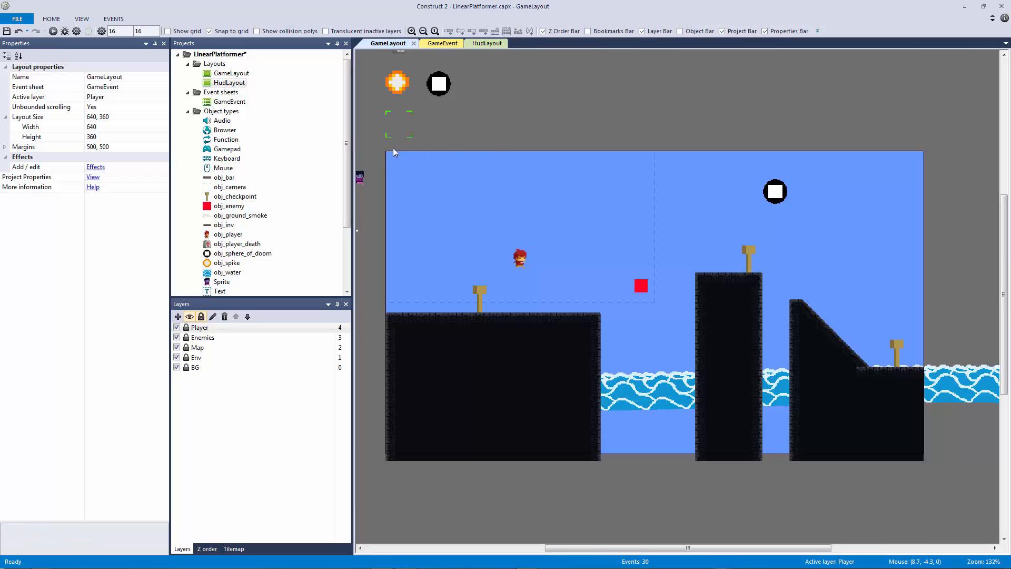
pyautogui.moveTo(383, 147); pyautogui.dragTo(660, 311)
pyautogui.click(92, 177)
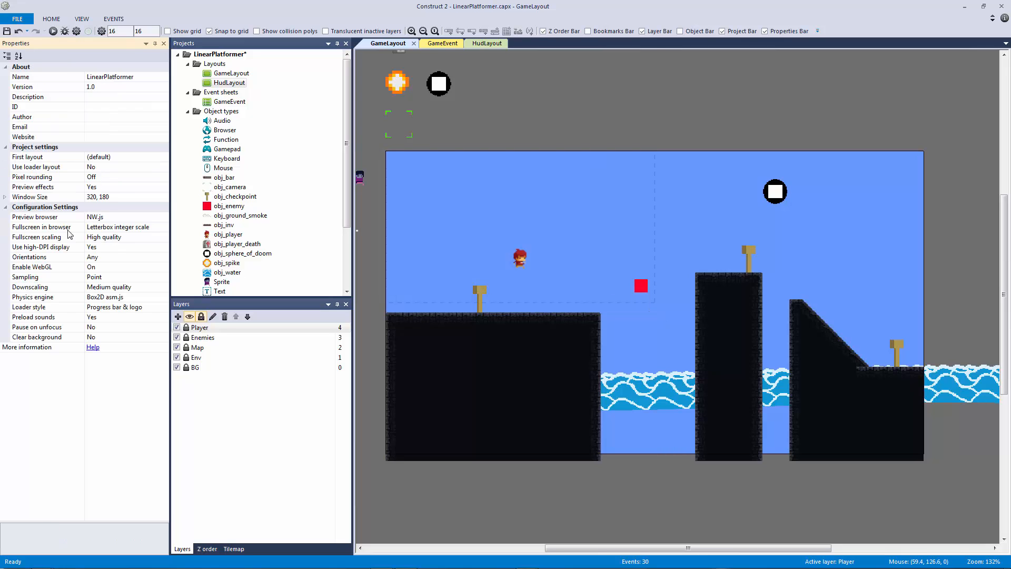
pyautogui.click(42, 199)
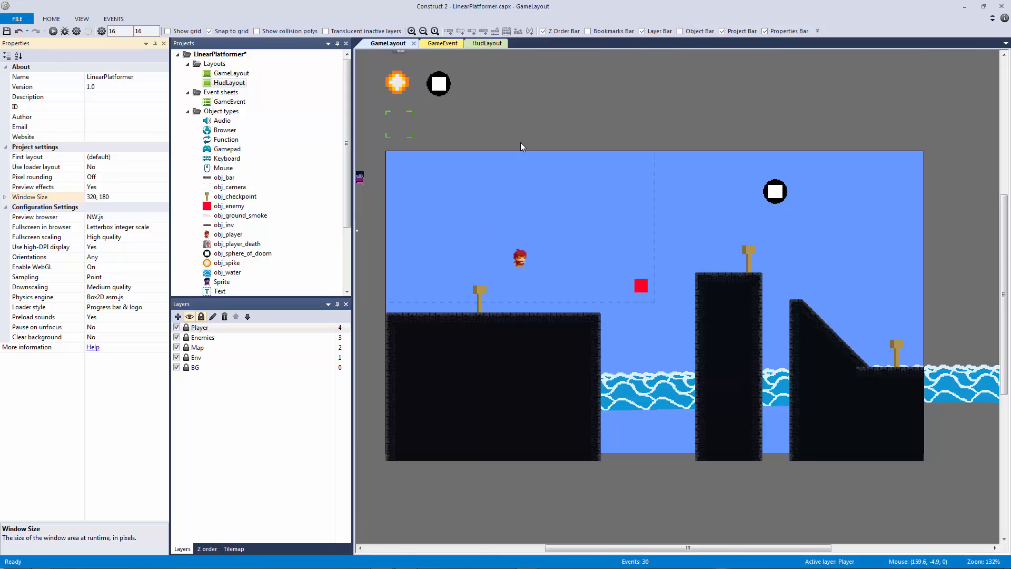
pyautogui.click(655, 291)
pyautogui.moveTo(599, 276); pyautogui.dragTo(375, 137)
pyautogui.click(485, 44)
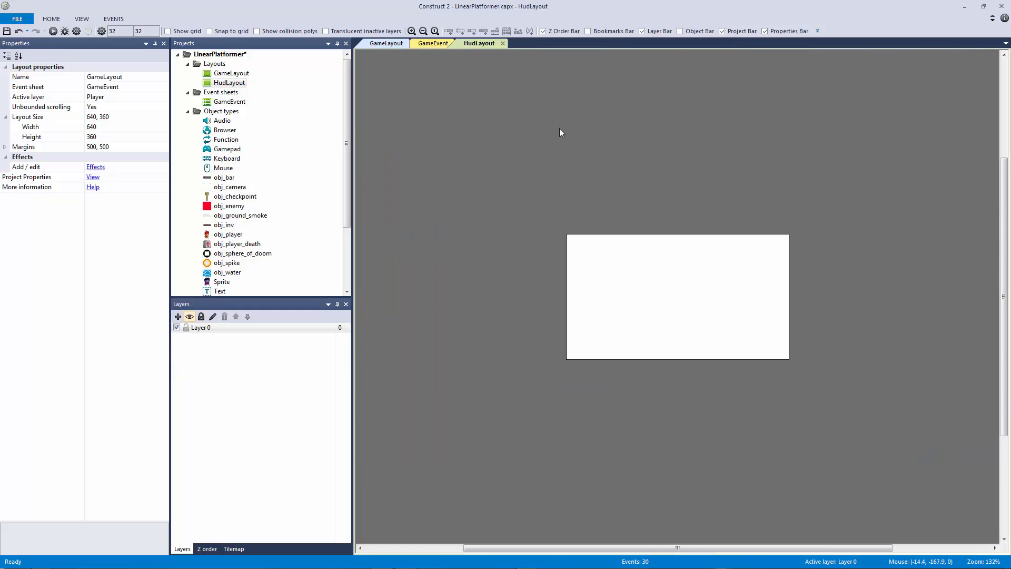
pyautogui.click(515, 135)
pyautogui.keyDown('ctrl'); pyautogui.scroll(4, 541, 163); pyautogui.keyUp('ctrl')
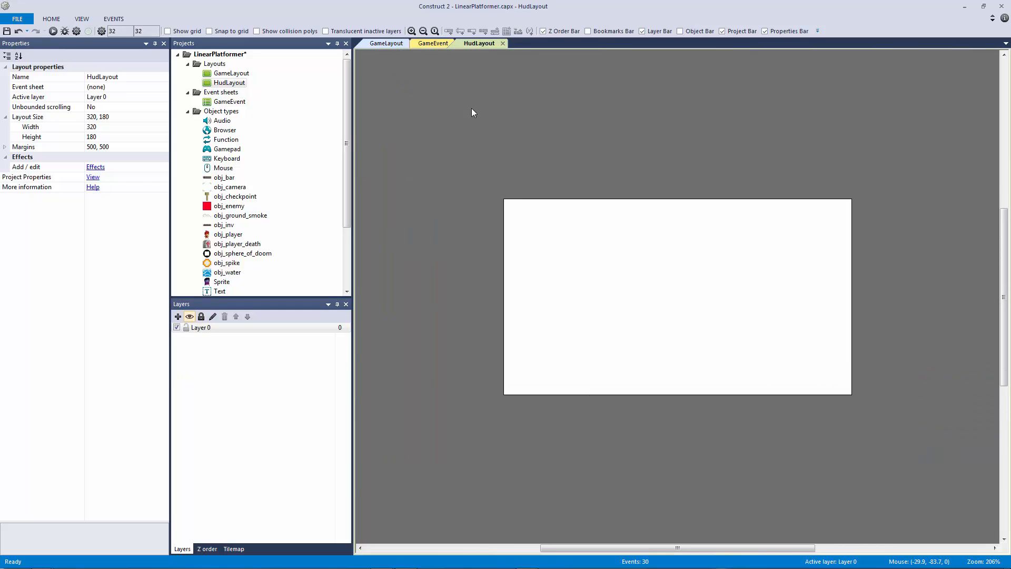
pyautogui.click(387, 43)
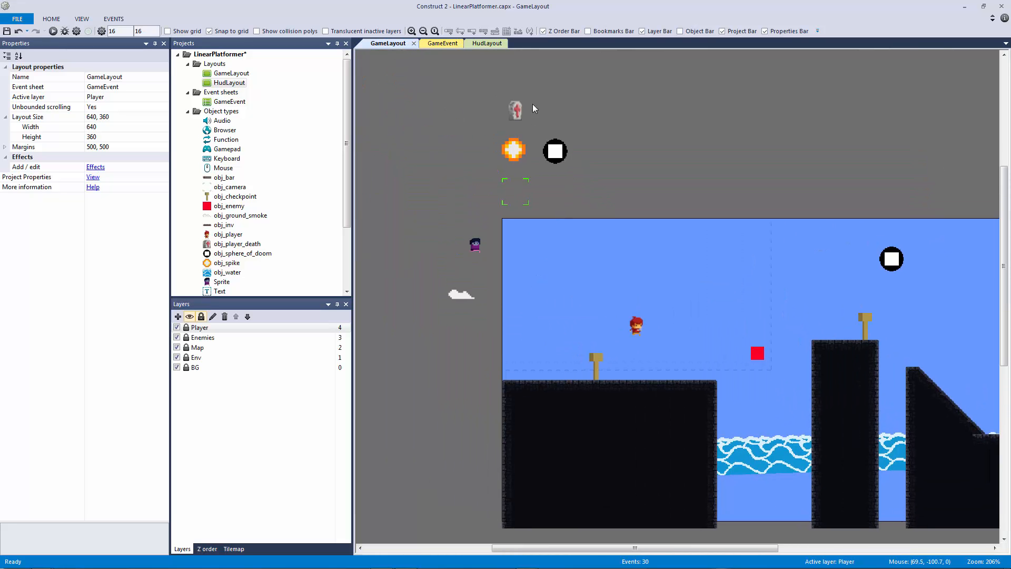
pyautogui.keyDown('ctrl'); pyautogui.scroll(-4, 577, 200); pyautogui.keyUp('ctrl')
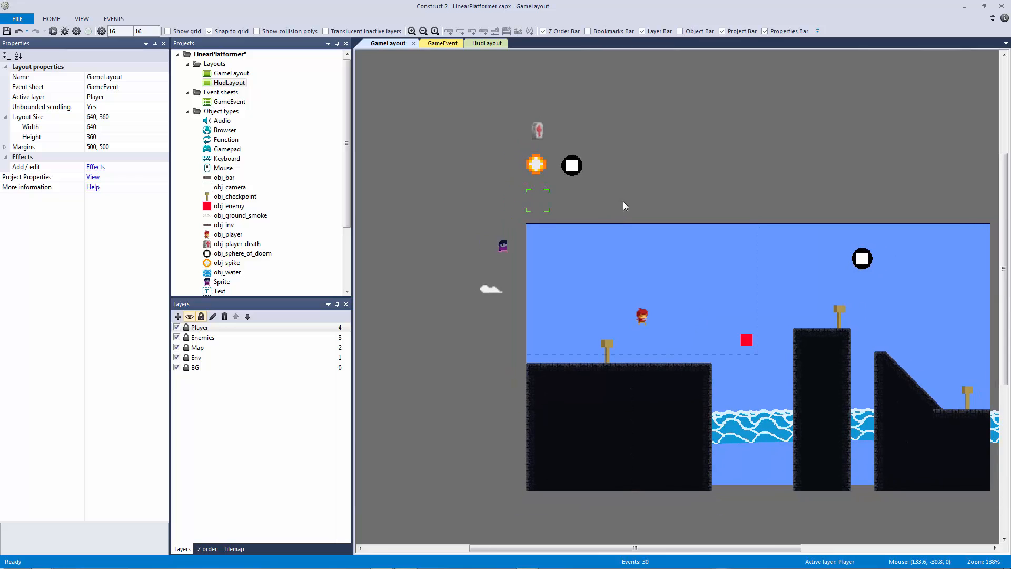
pyautogui.keyDown('ctrl'); pyautogui.scroll(-3, 584, 196); pyautogui.keyUp('ctrl')
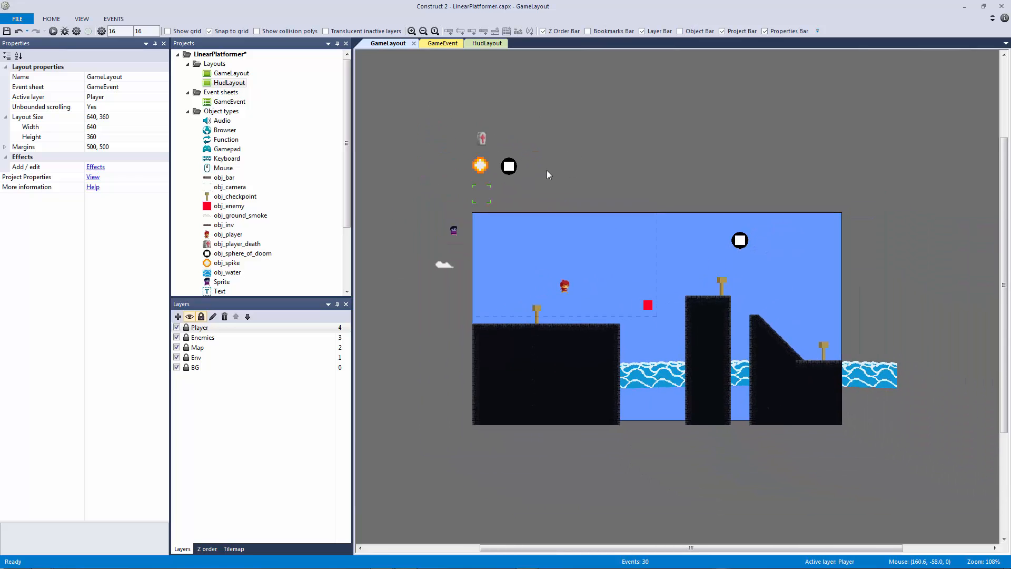
# Rename the HudLayout's only layer to HUD and make it transparent.
pyautogui.click(484, 44)
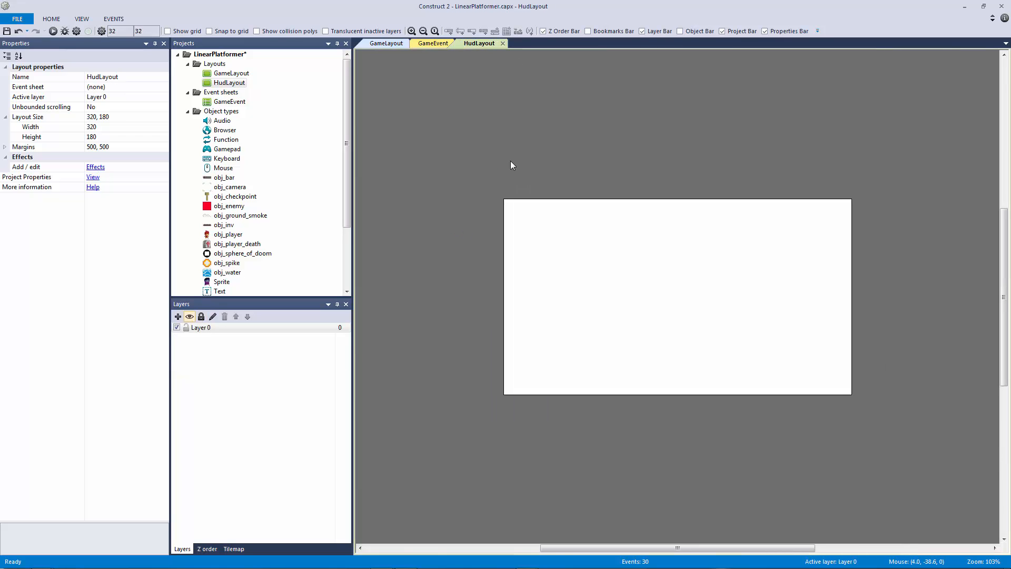
pyautogui.keyDown('ctrl'); pyautogui.scroll(5, 510, 162); pyautogui.keyUp('ctrl')
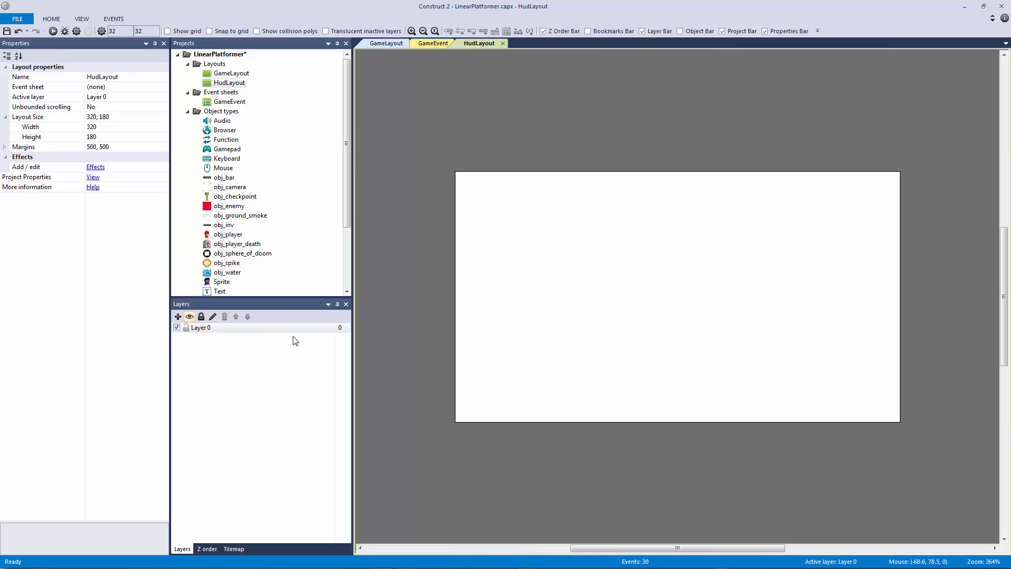
pyautogui.rightClick(280, 329)
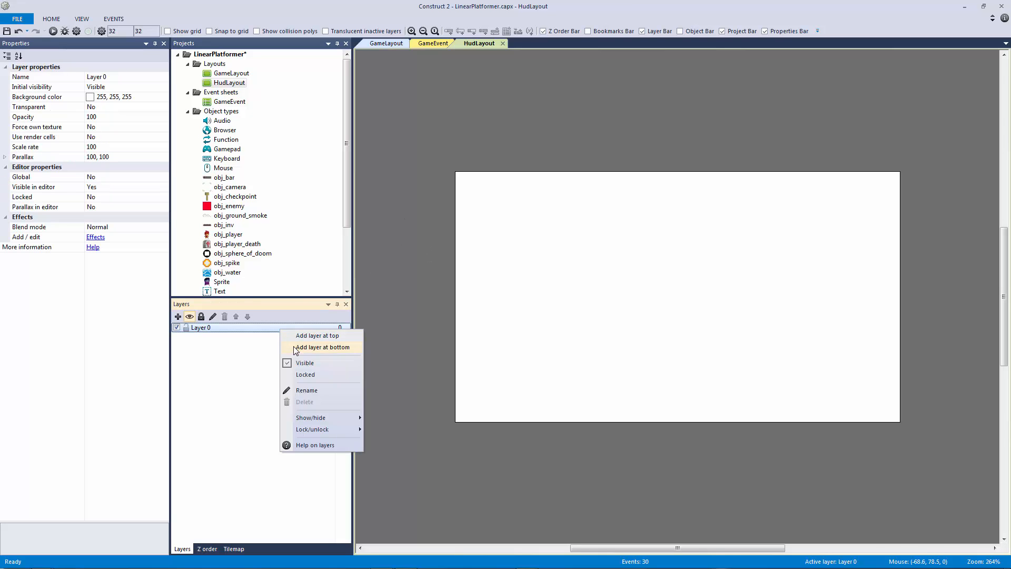
pyautogui.click(328, 387)
pyautogui.write('HUD')
pyautogui.press('Return')
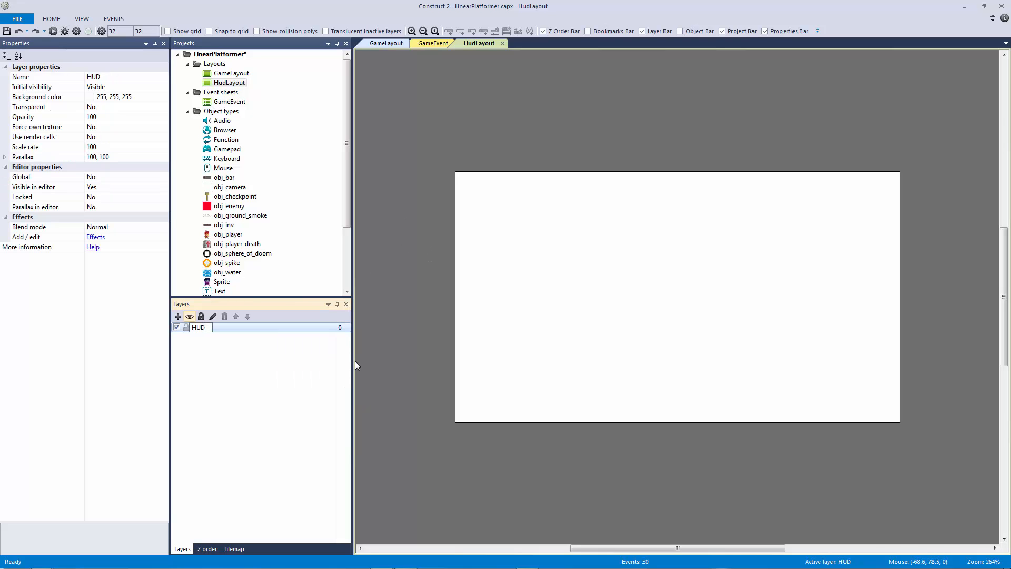
pyautogui.doubleClick(49, 107)
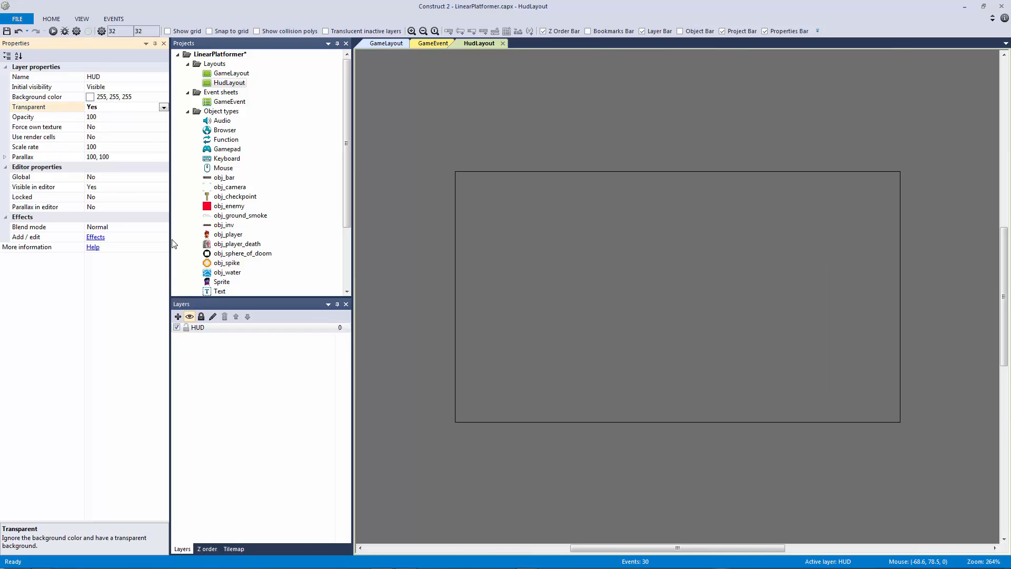
# Set the HUD layer's parallax to 0 in X and Y and its scale rate to 0.
pyautogui.click(245, 328)
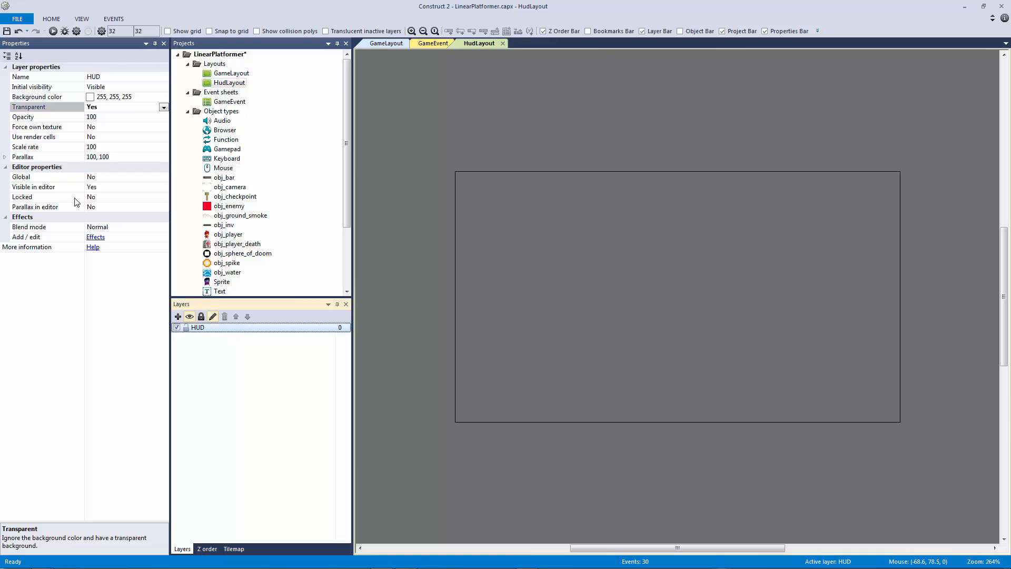
pyautogui.click(5, 157)
pyautogui.click(102, 167)
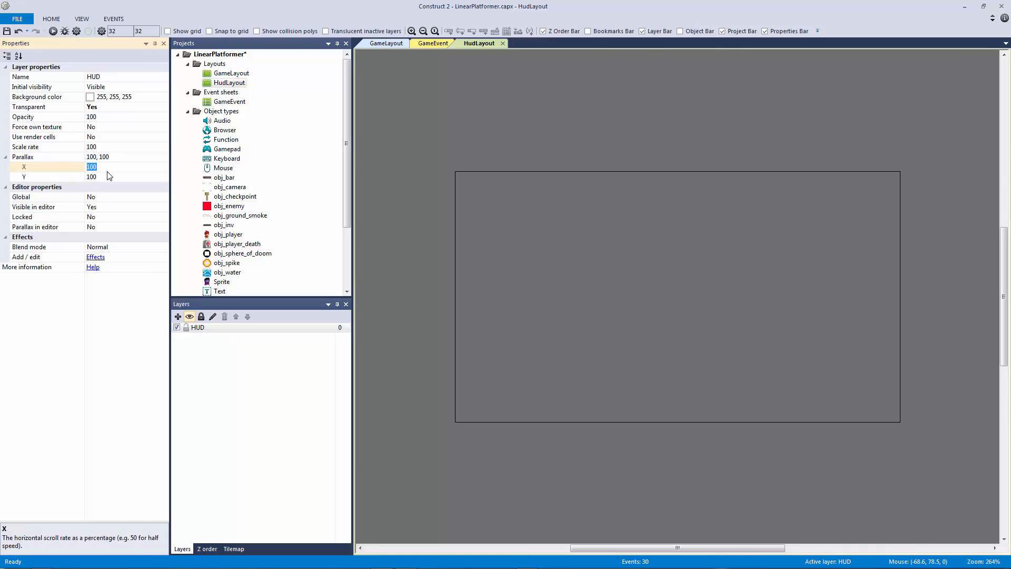
pyautogui.write('0')
pyautogui.press('Tab')
pyautogui.write('0')
pyautogui.press('Return')
pyautogui.click(99, 146)
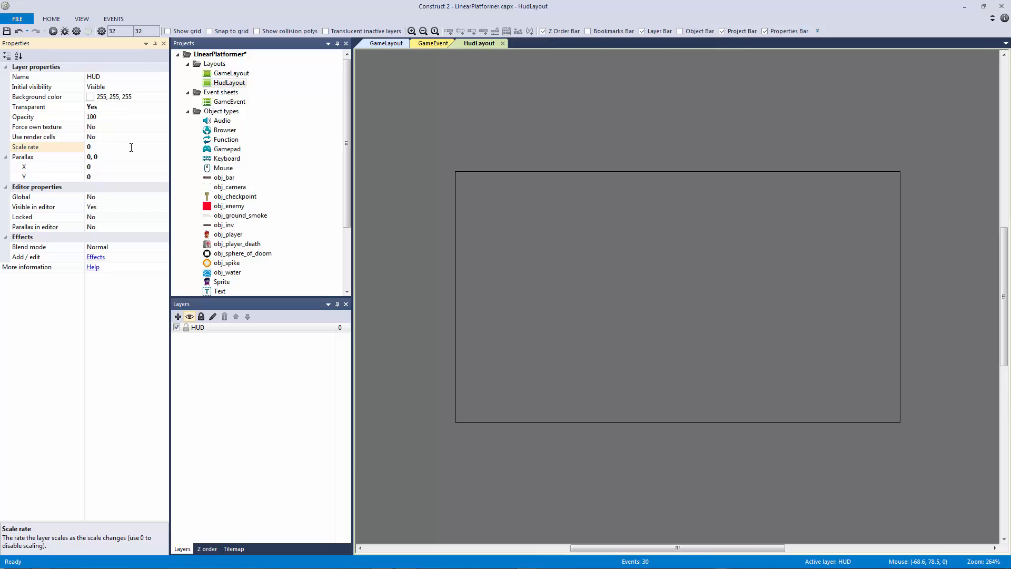
pyautogui.click(113, 167)
pyautogui.click(110, 177)
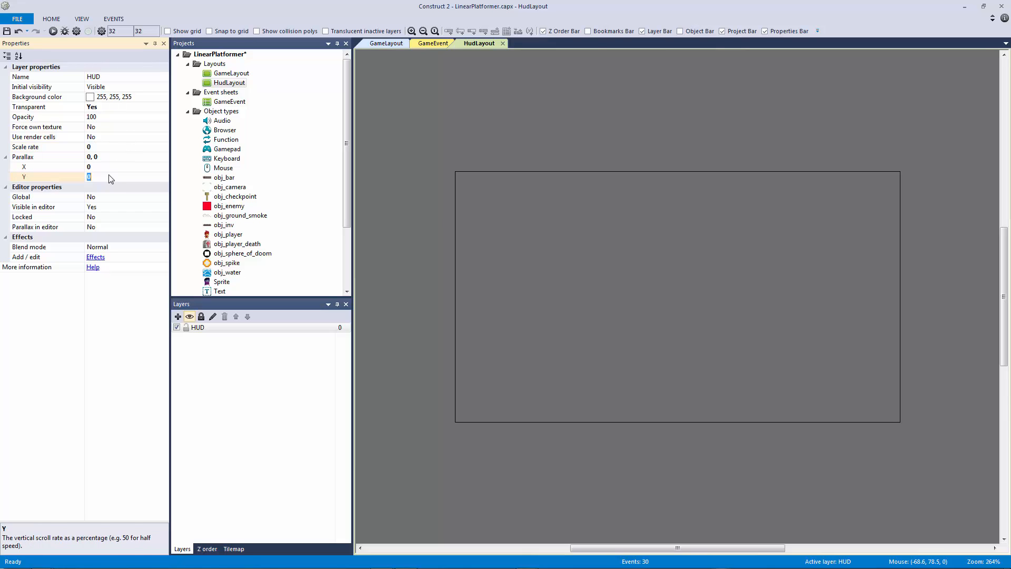
pyautogui.click(91, 148)
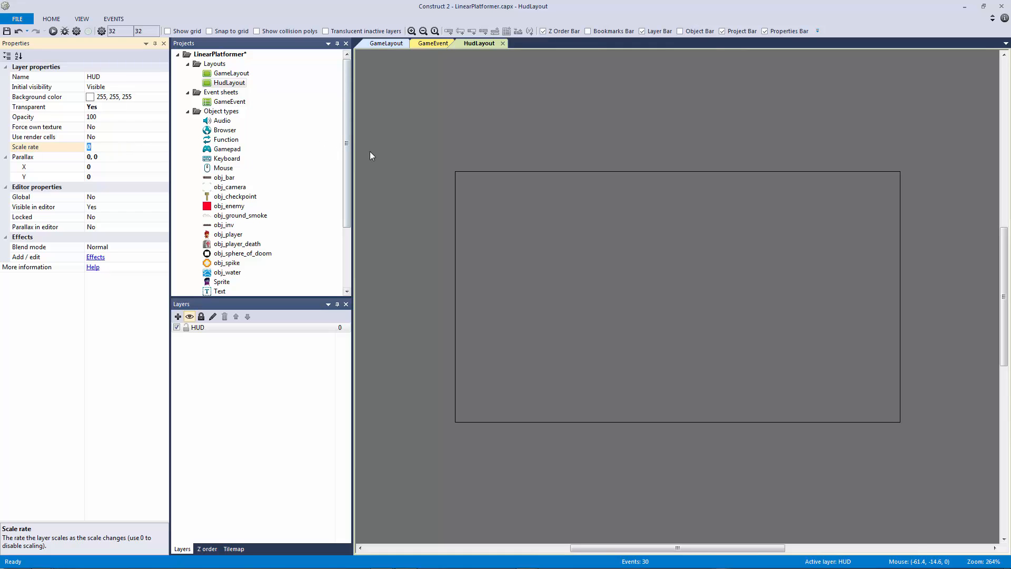
# Review the HudLayout's size, the project properties and the HUD layer's settings, including its Global option.
pyautogui.moveTo(416, 155); pyautogui.dragTo(657, 267)
pyautogui.click(98, 179)
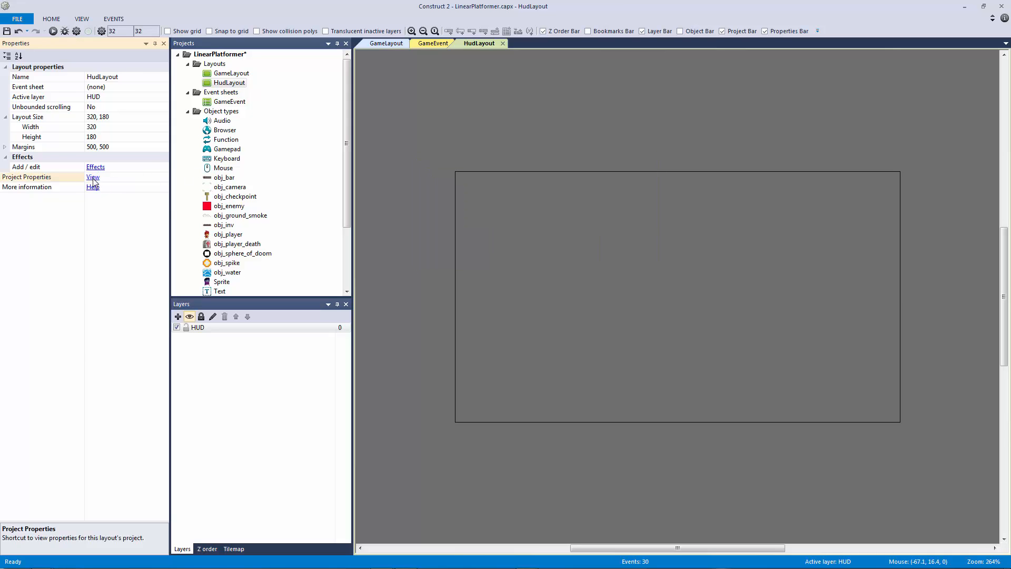
pyautogui.moveTo(436, 146); pyautogui.dragTo(615, 246)
pyautogui.click(211, 327)
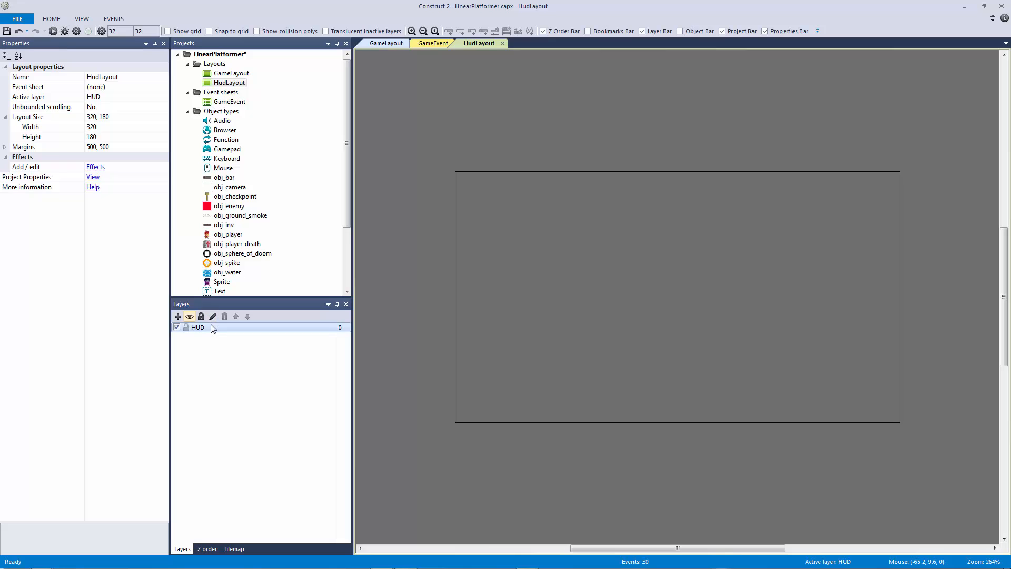
pyautogui.moveTo(551, 247); pyautogui.dragTo(578, 261)
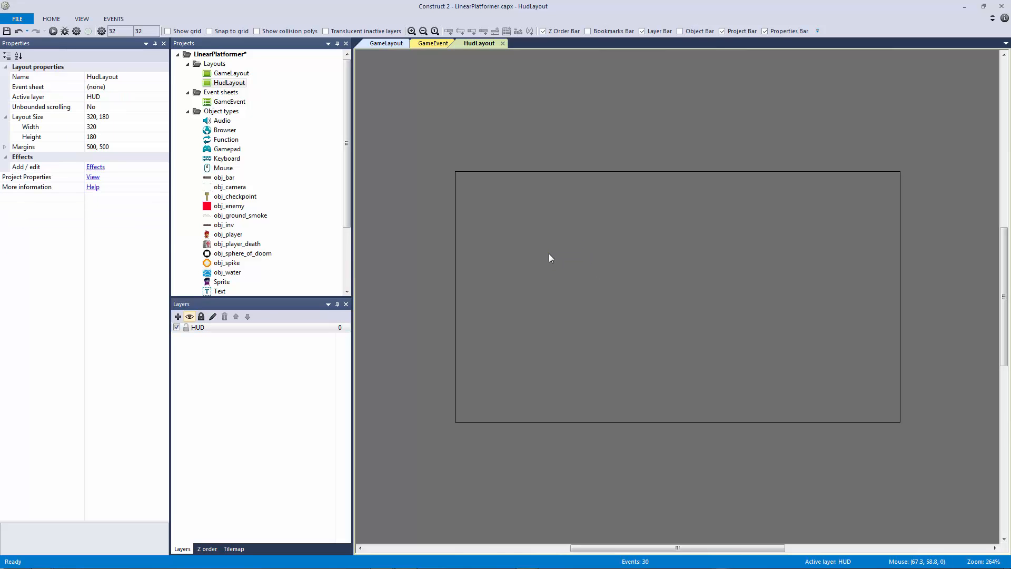
pyautogui.click(93, 177)
pyautogui.click(537, 248)
pyautogui.click(243, 327)
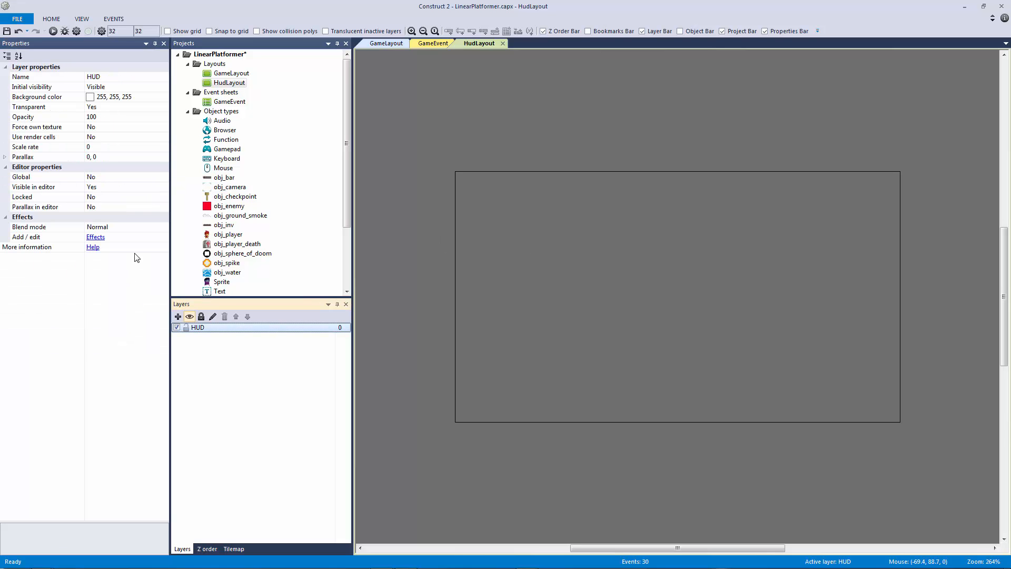
pyautogui.click(39, 177)
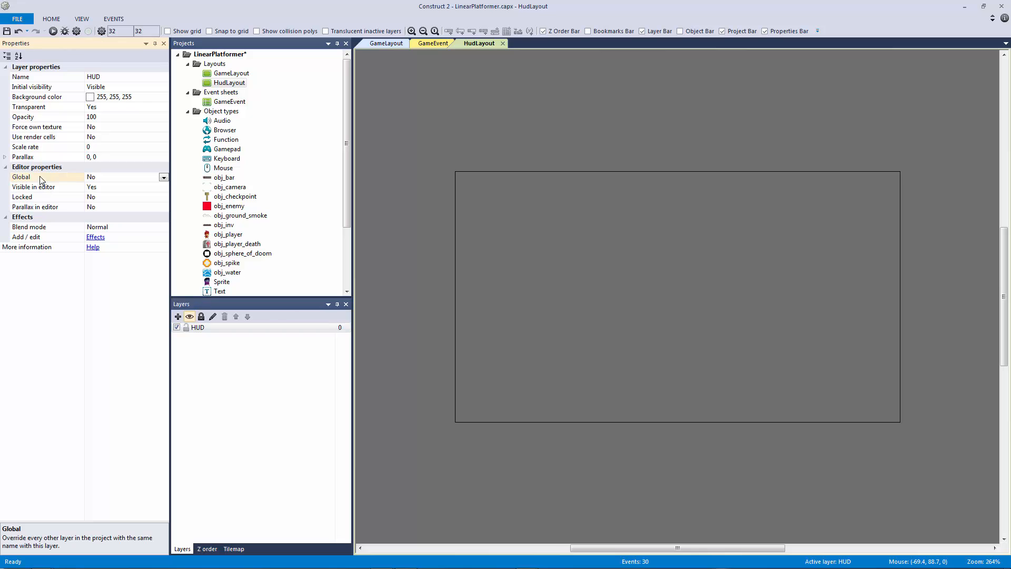
pyautogui.click(205, 328)
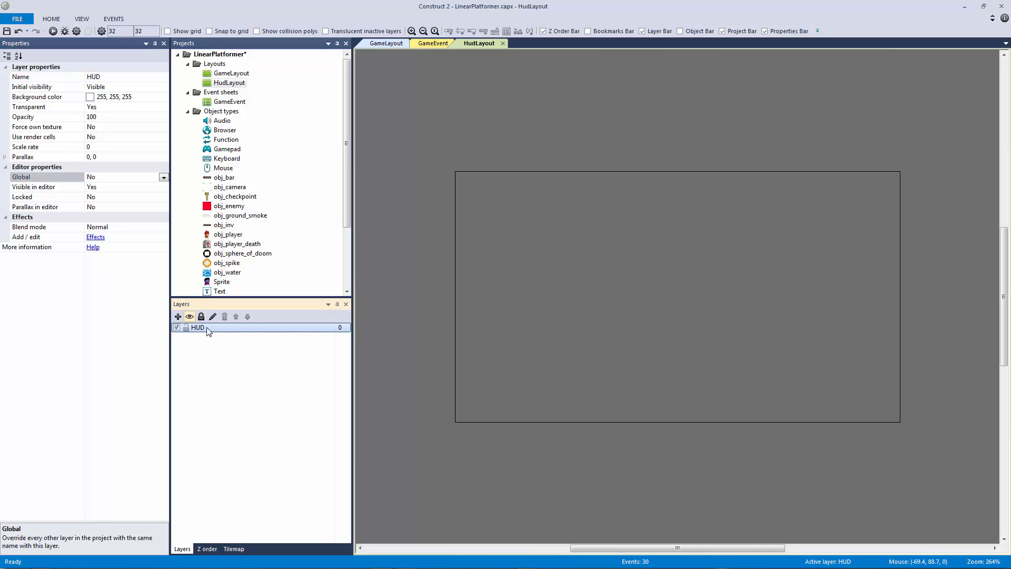
# Make the HUD layer global and place obj_bar and obj_inv in HudLayout.
pyautogui.doubleClick(63, 180)
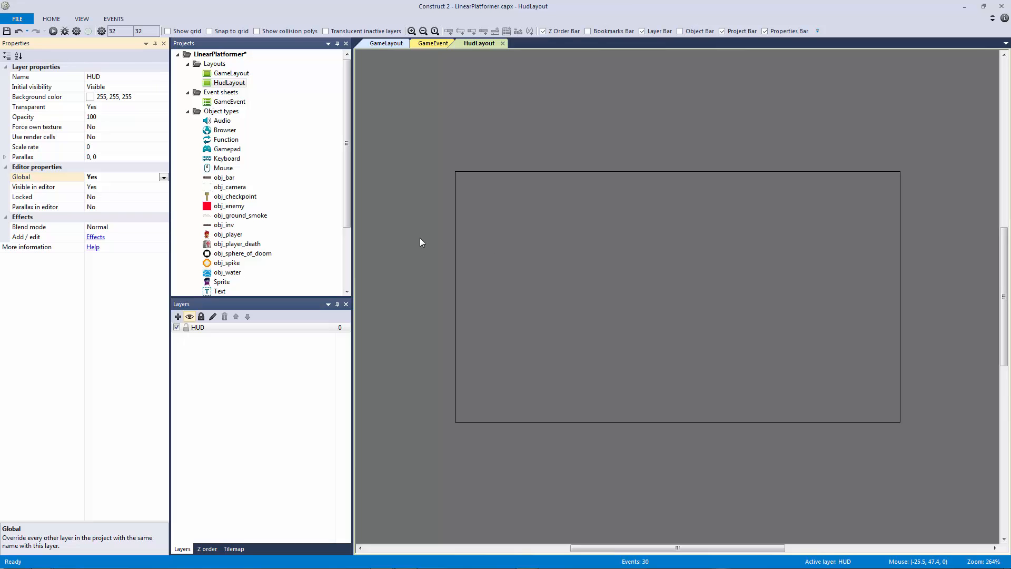
pyautogui.moveTo(224, 177); pyautogui.dragTo(518, 206)
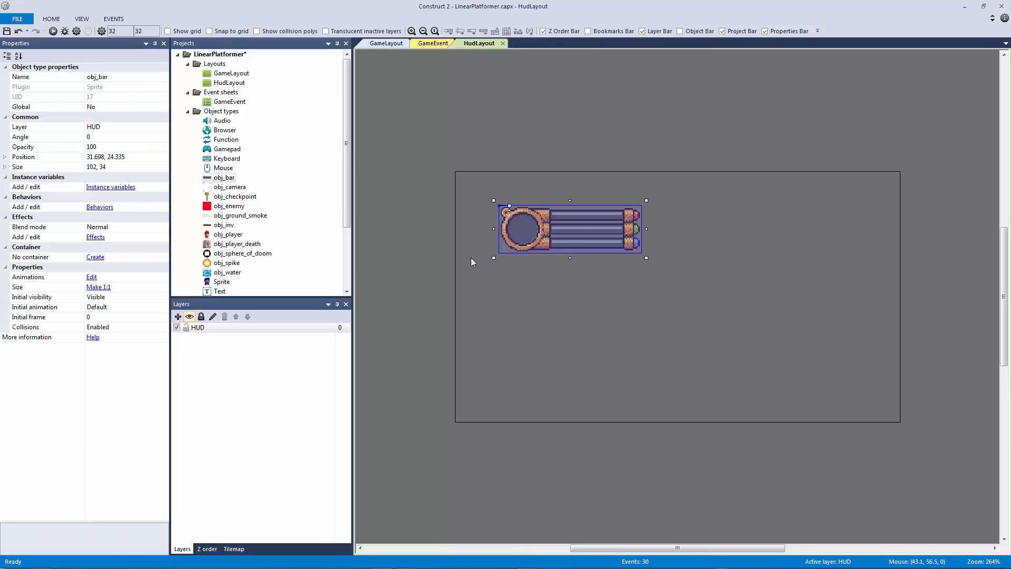
pyautogui.moveTo(224, 225); pyautogui.dragTo(685, 347)
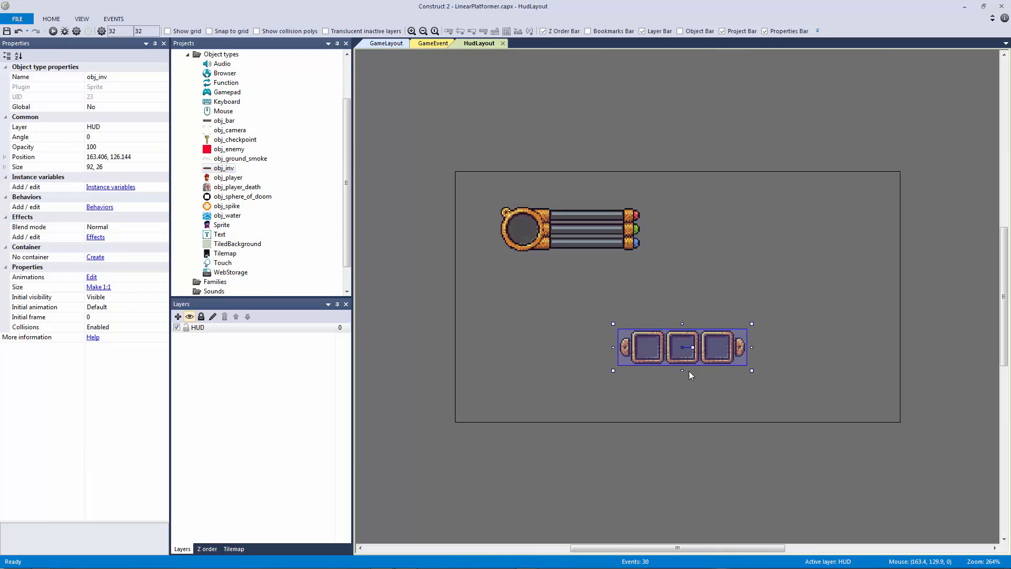
# Show the grid with snapping on, then align obj_bar to the layout's top-left corner and obj_inv to its bottom centre.
pyautogui.click(168, 32)
pyautogui.click(209, 31)
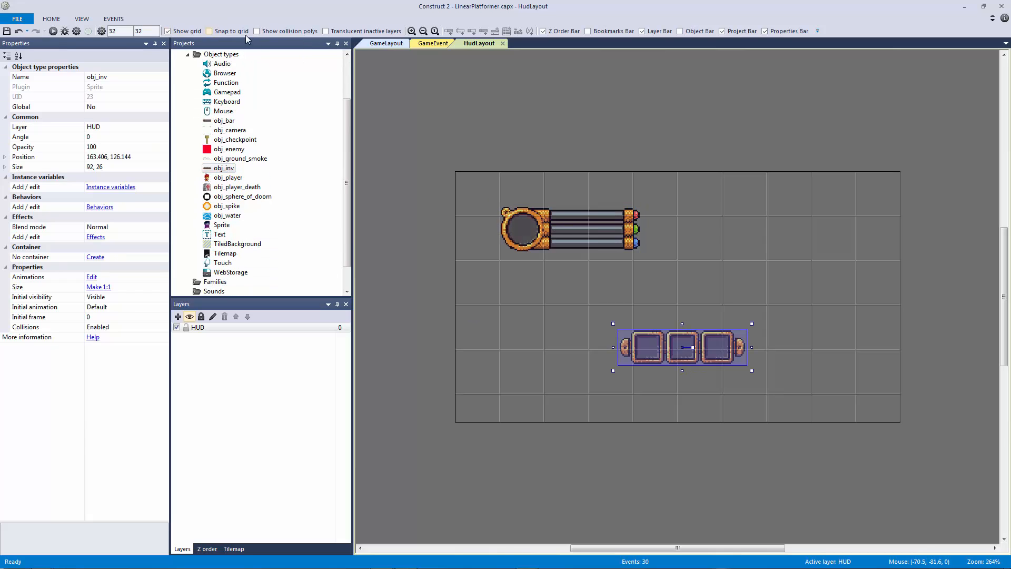
pyautogui.moveTo(568, 249); pyautogui.dragTo(521, 214)
pyautogui.click(581, 298)
pyautogui.moveTo(658, 361); pyautogui.dragTo(663, 389)
pyautogui.click(811, 389)
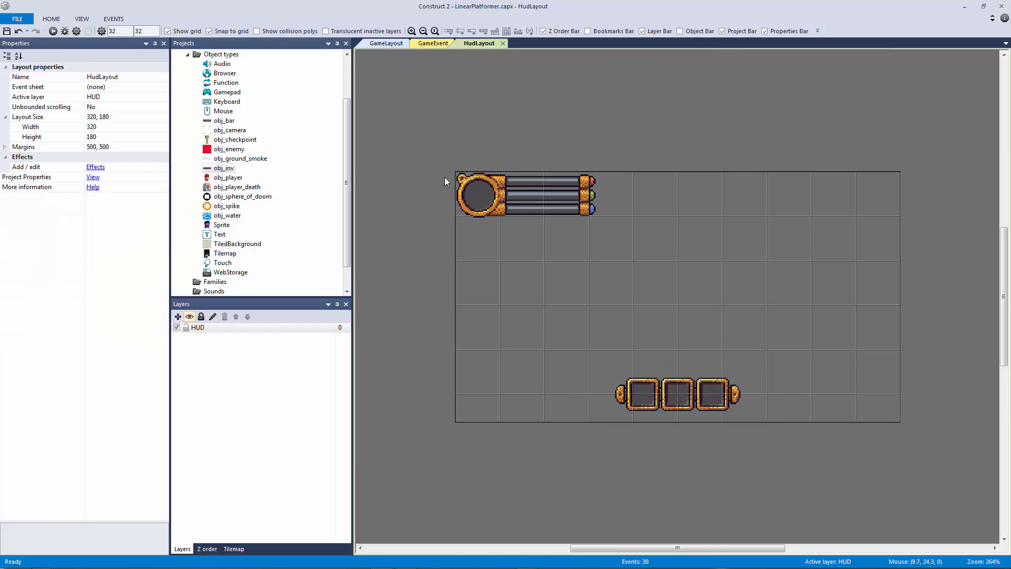
pyautogui.moveTo(411, 150)
pyautogui.mouseDown()
pyautogui.moveTo(604, 289)
pyautogui.moveTo(923, 452)
pyautogui.mouseUp()
pyautogui.click(918, 446)
# Add a layer named HUD above the Player layer in GameLayout and lock it.
pyautogui.click(391, 46)
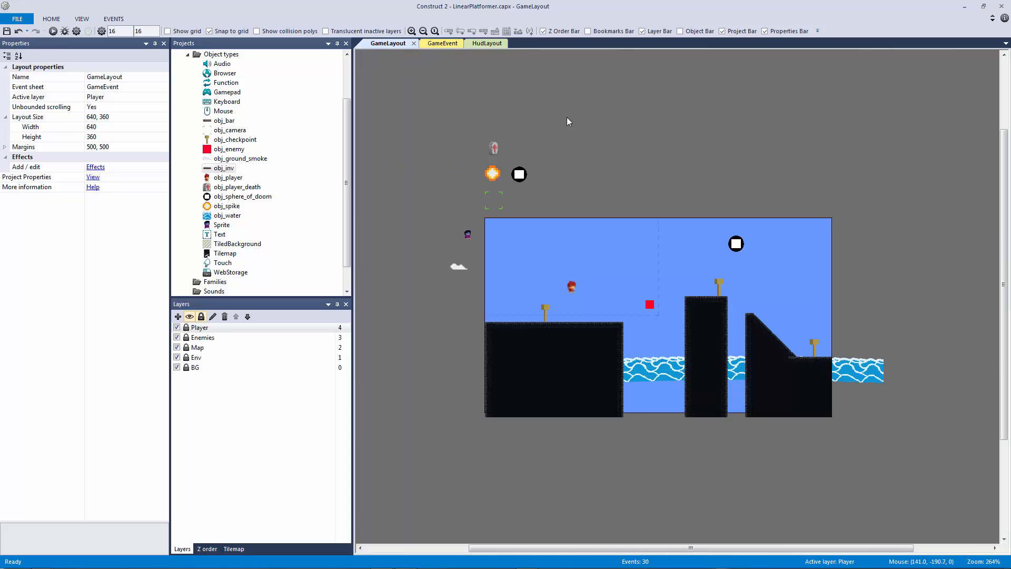
pyautogui.keyDown('ctrl'); pyautogui.scroll(2, 563, 120); pyautogui.keyUp('ctrl')
pyautogui.click(178, 316)
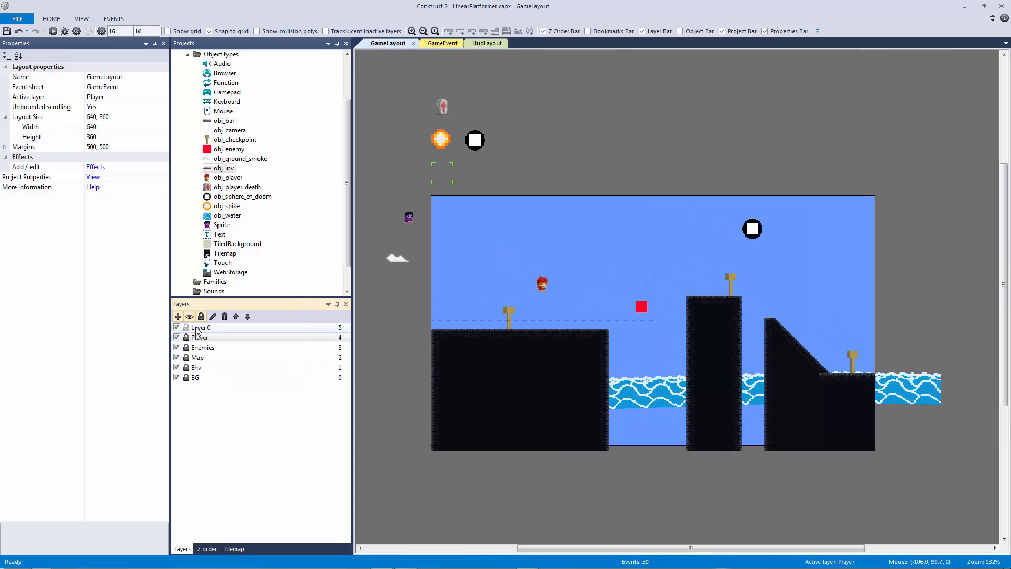
pyautogui.click(211, 328)
pyautogui.rightClick(216, 330)
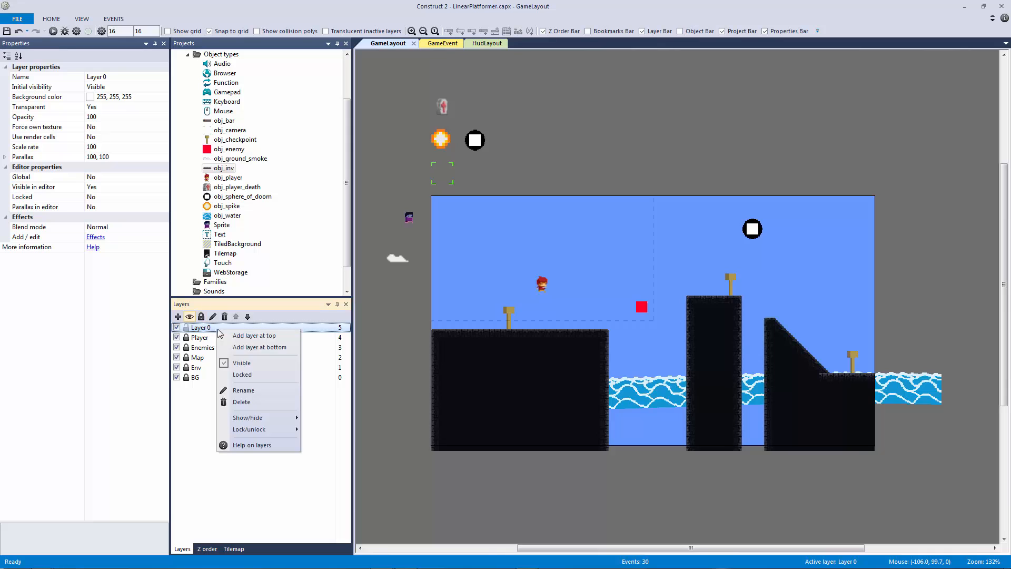
pyautogui.click(268, 390)
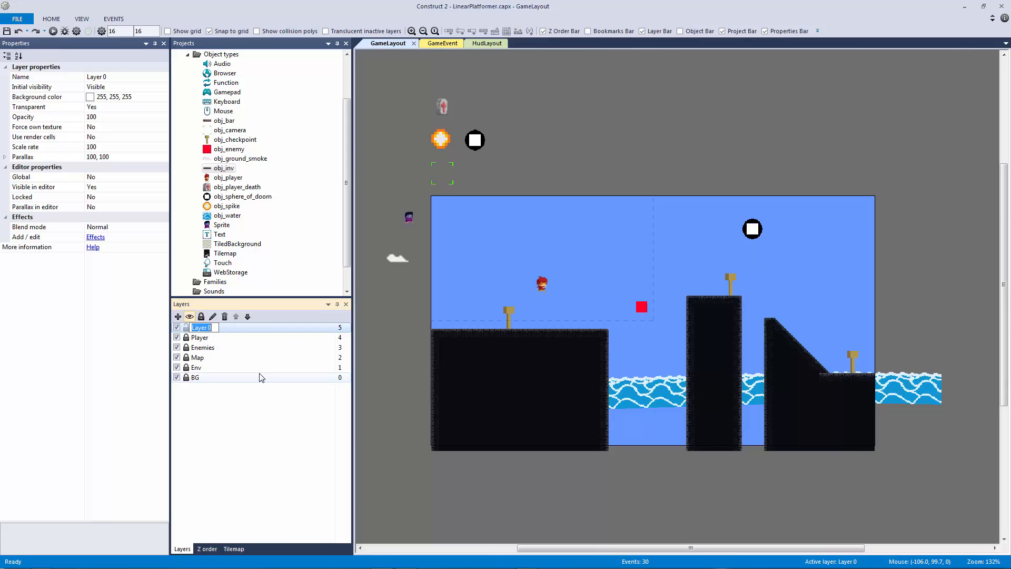
pyautogui.write('HUD')
pyautogui.press('Return')
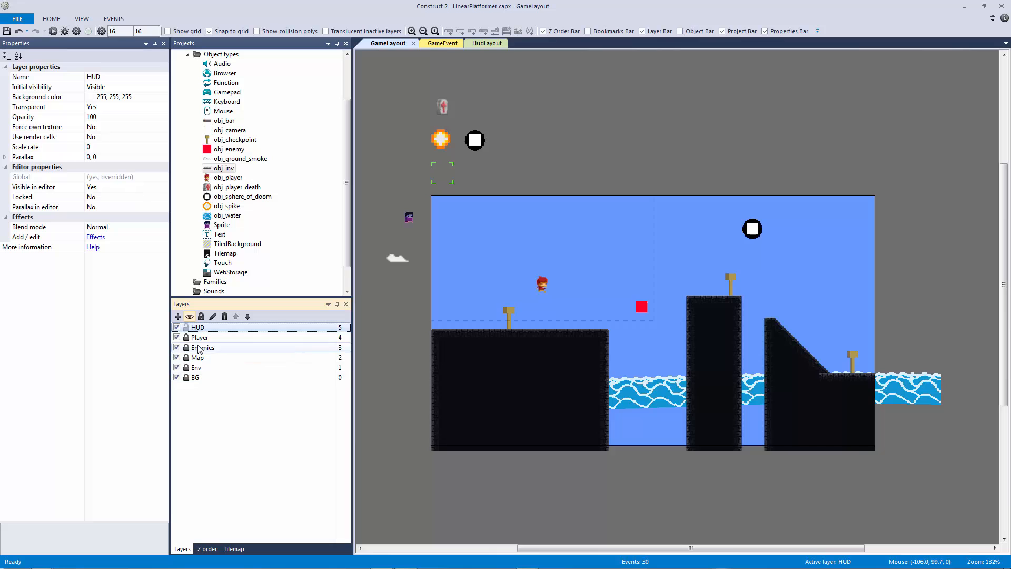
pyautogui.click(186, 328)
pyautogui.click(514, 131)
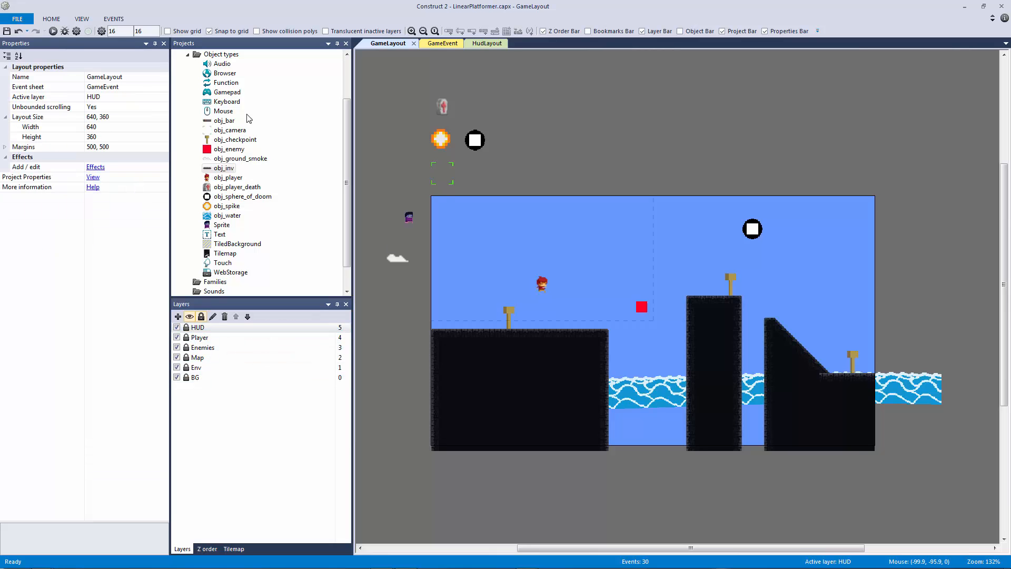
# Preview the game and move the player through the level to check the HUD's position, then close the preview.
pyautogui.click(53, 34)
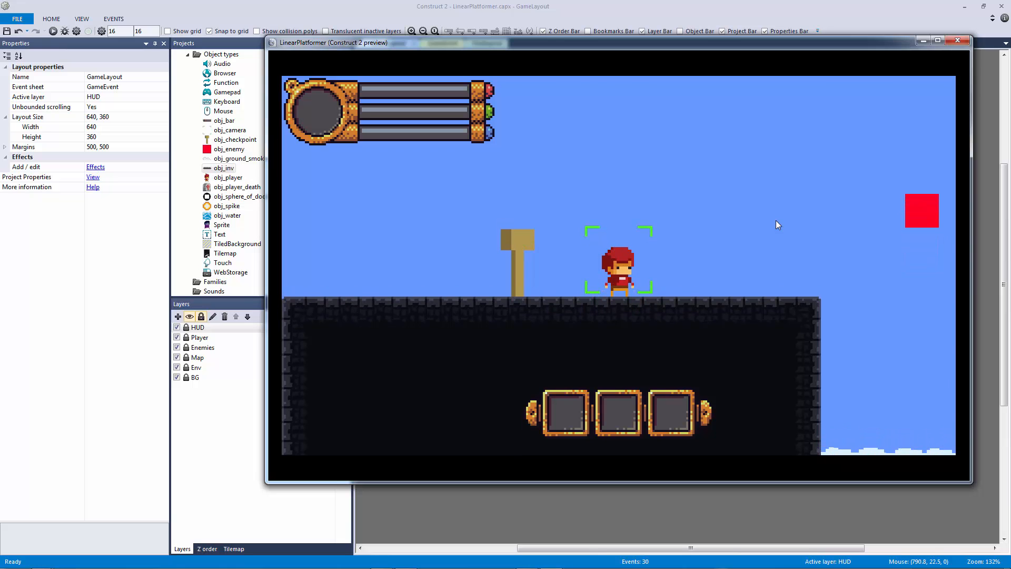
pyautogui.press('Left')
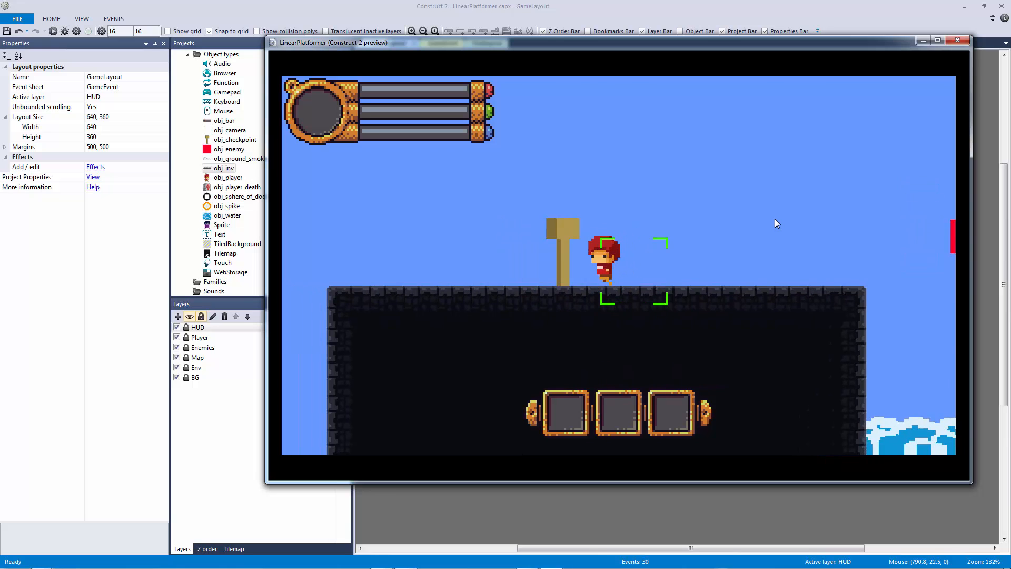
pyautogui.press('Right')
pyautogui.press('Up')
pyautogui.press('Up')
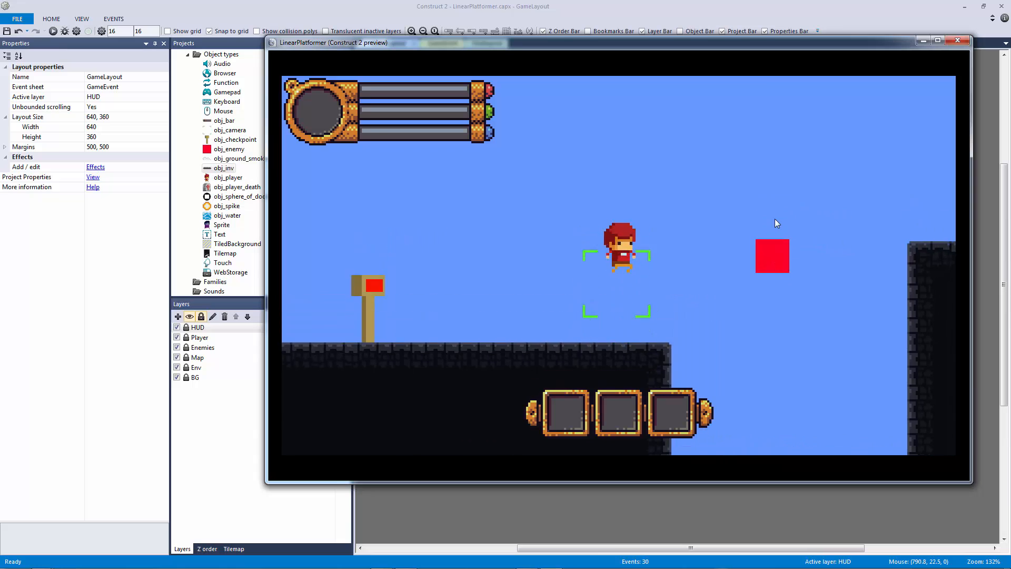
pyautogui.press('Left')
pyautogui.press('Up')
pyautogui.press('Right')
pyautogui.press('Up')
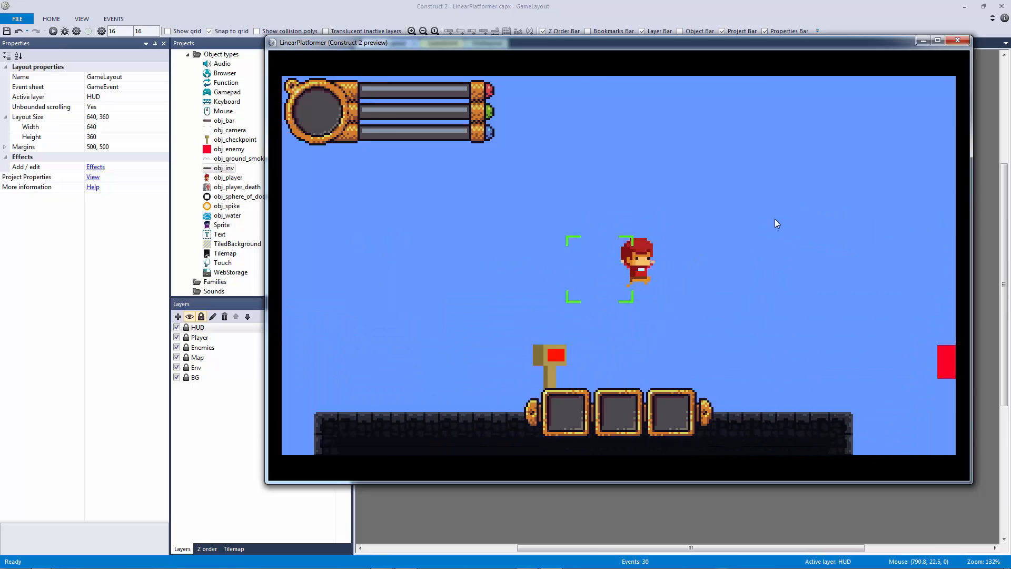
pyautogui.press('Up')
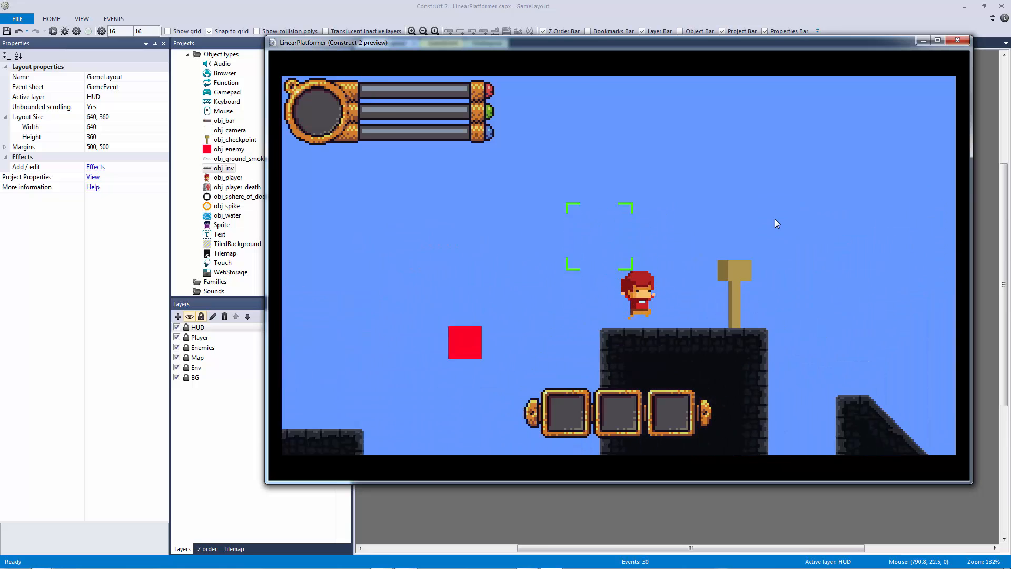
pyautogui.press('Up')
pyautogui.press('Left')
pyautogui.press('Up')
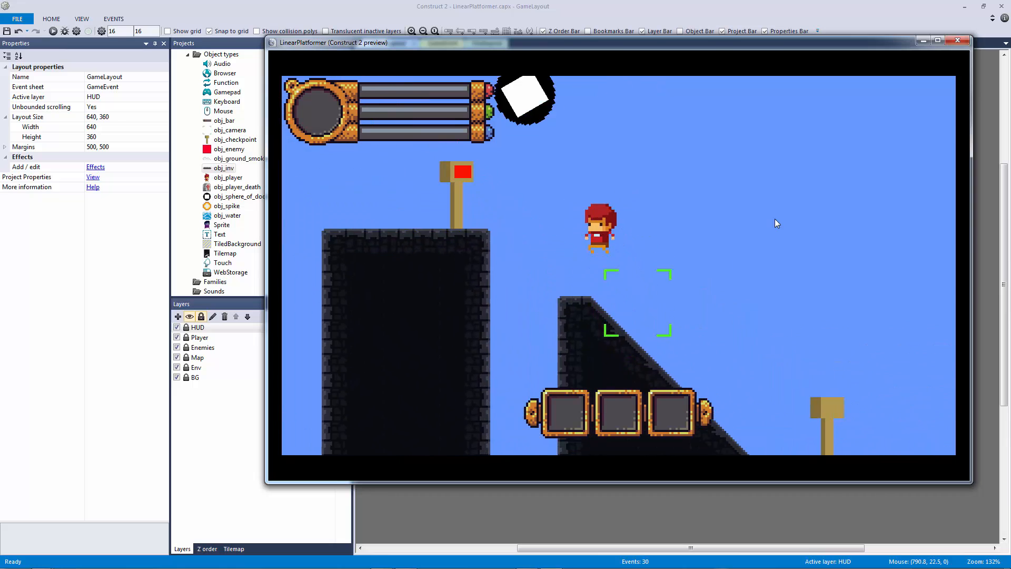
pyautogui.press('Up')
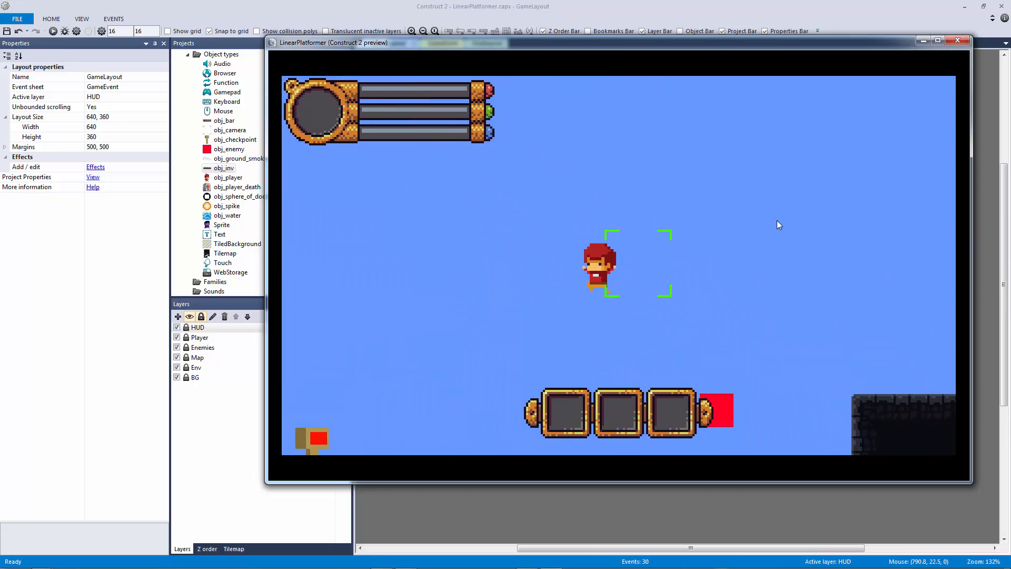
pyautogui.press('Up')
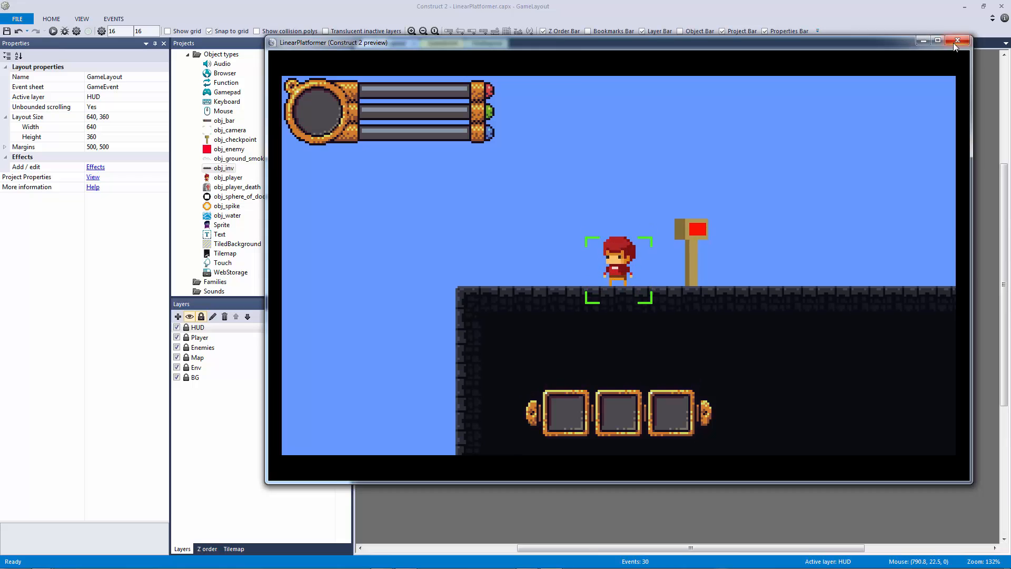
pyautogui.click(958, 41)
# Enable the "Set layout scale to 0.5" action under On start of layout in the GameEvent sheet.
pyautogui.click(442, 43)
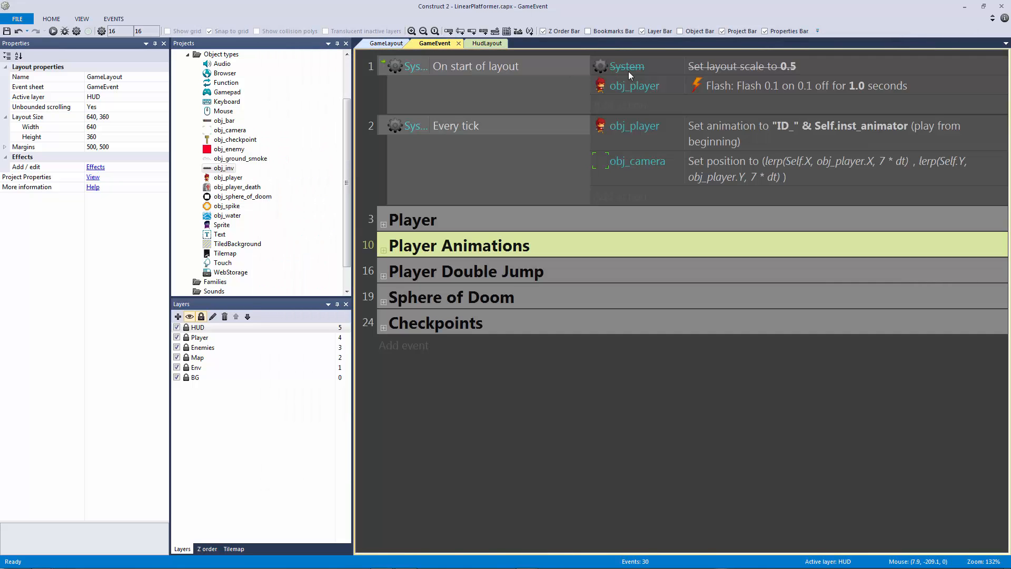
pyautogui.click(628, 72)
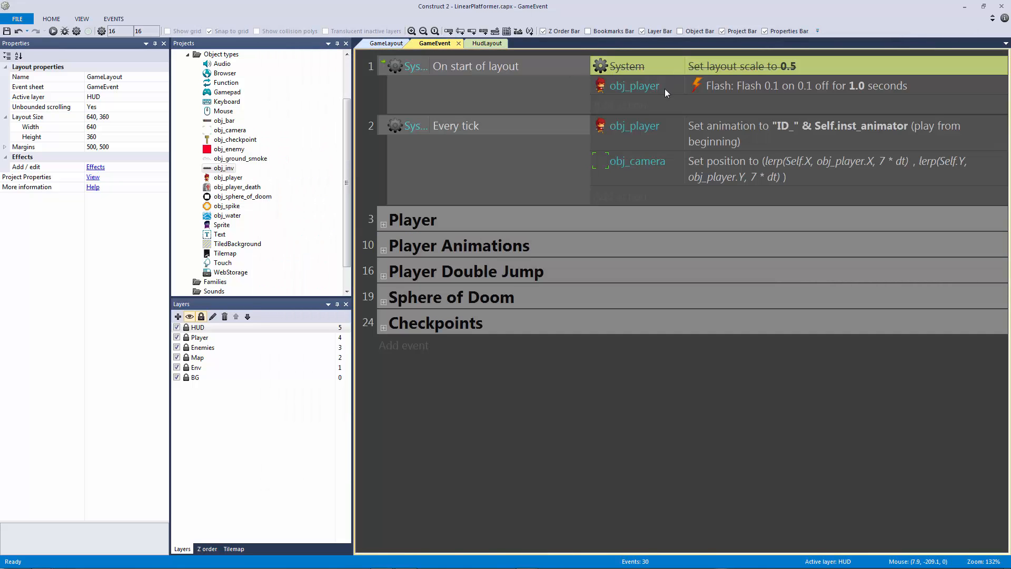
pyautogui.click(398, 45)
# Set the scale rate of HudLayout's HUD layer to 100.
pyautogui.click(487, 43)
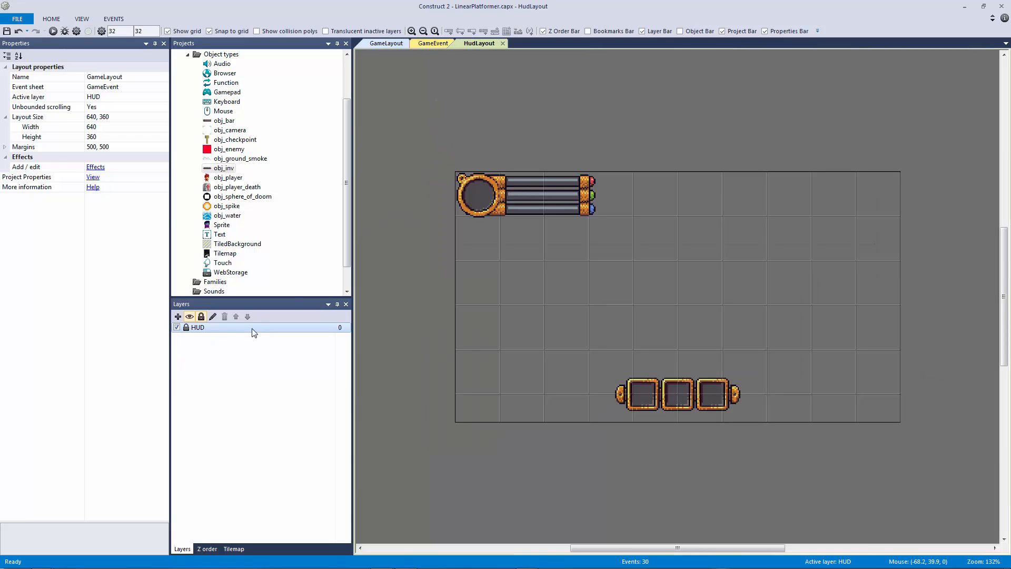
pyautogui.click(211, 327)
pyautogui.click(98, 147)
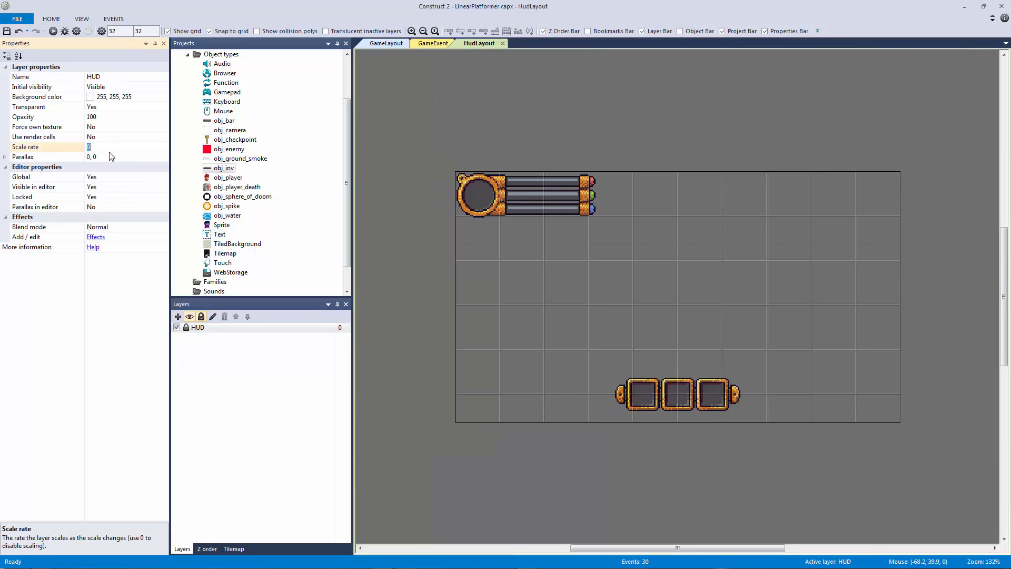
pyautogui.click(454, 142)
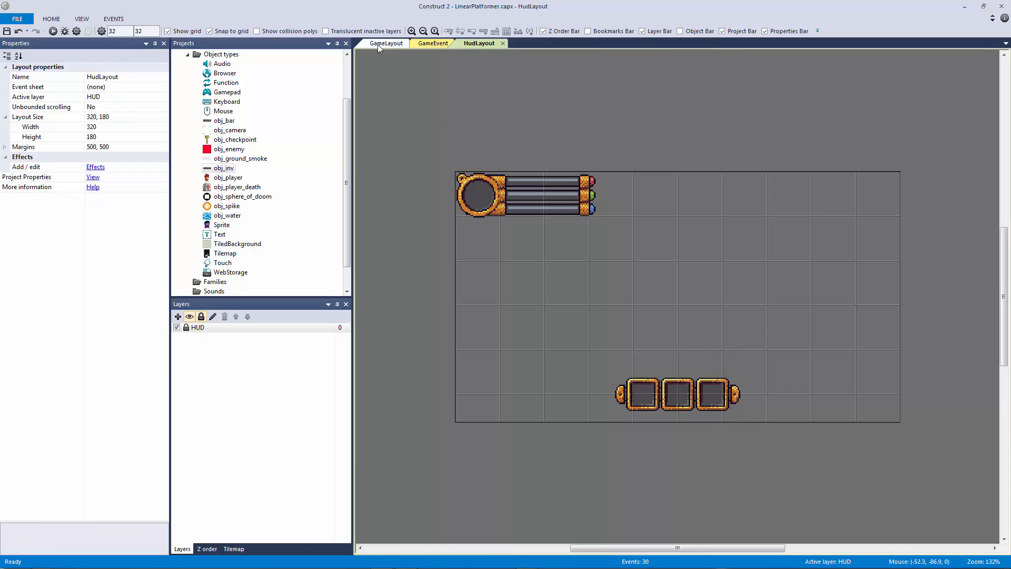
# Preview GameLayout and run the player across the platforms to check how the HUD responds to the layout scale, then close the preview.
pyautogui.click(378, 44)
pyautogui.click(52, 31)
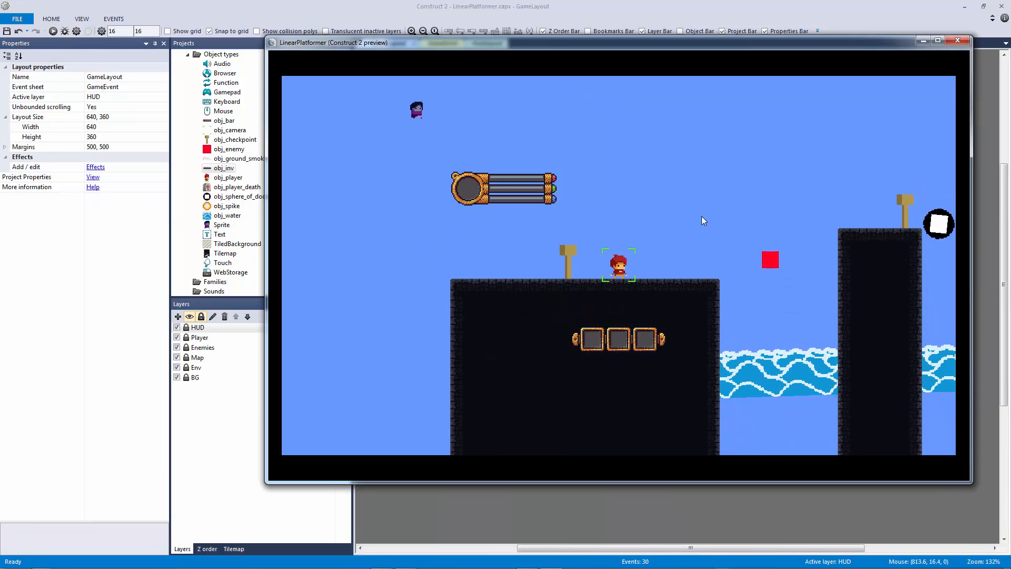
pyautogui.press('Left')
pyautogui.press('Right')
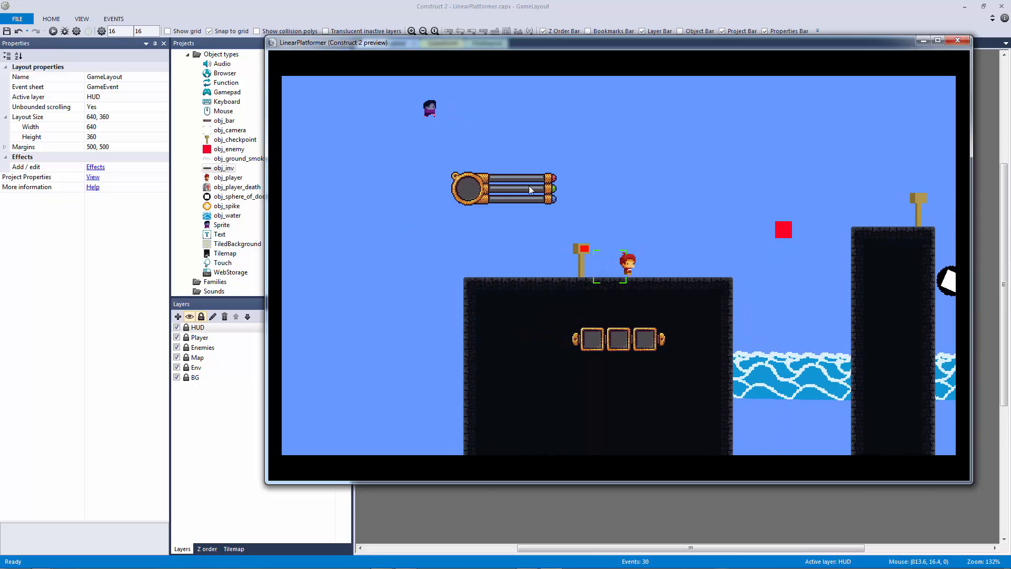
pyautogui.press('Right')
pyautogui.press('Up')
pyautogui.press('Right')
pyautogui.press('Up')
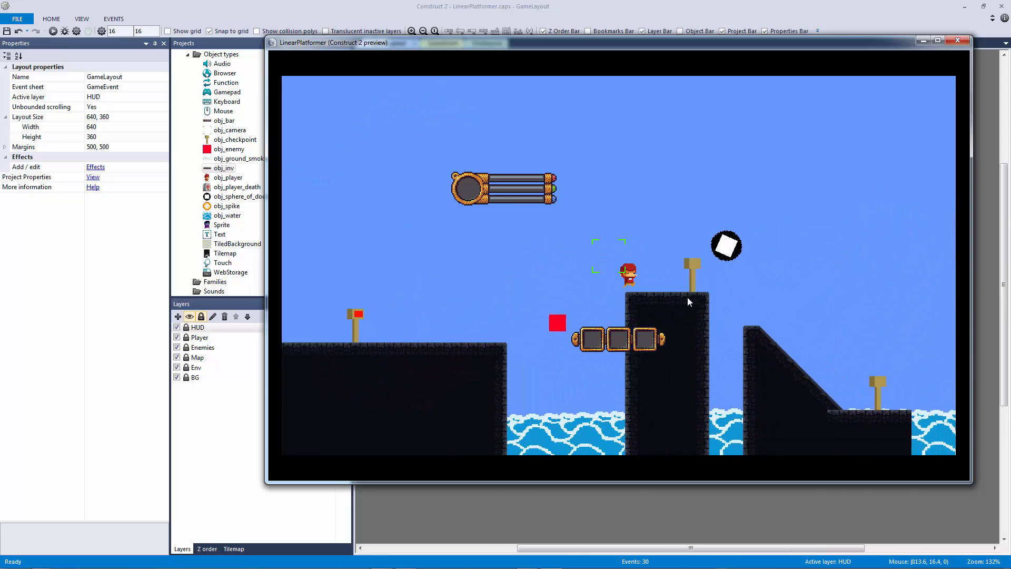
pyautogui.press('Left')
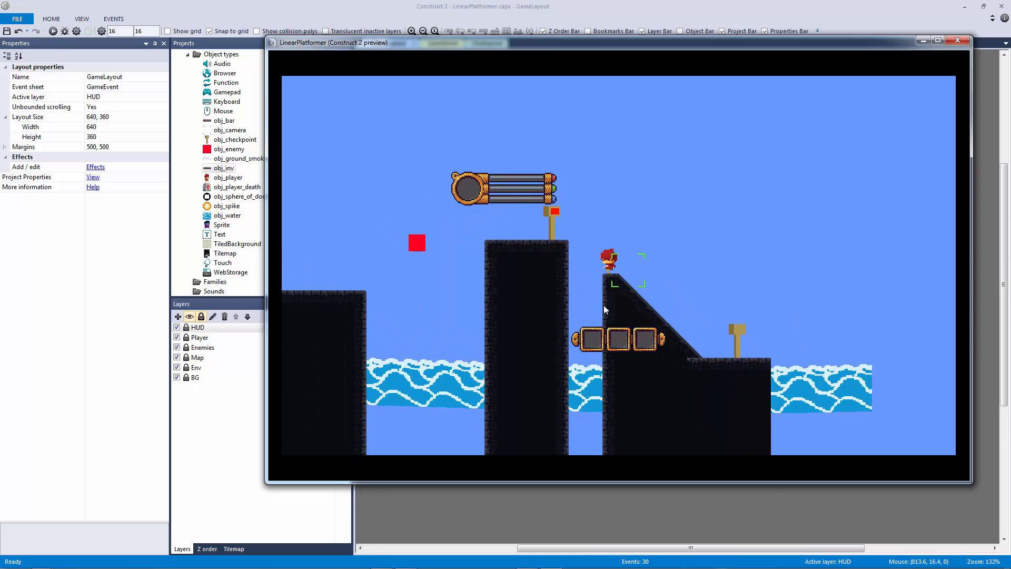
pyautogui.press('Up')
pyautogui.press('Up')
pyautogui.press('Left')
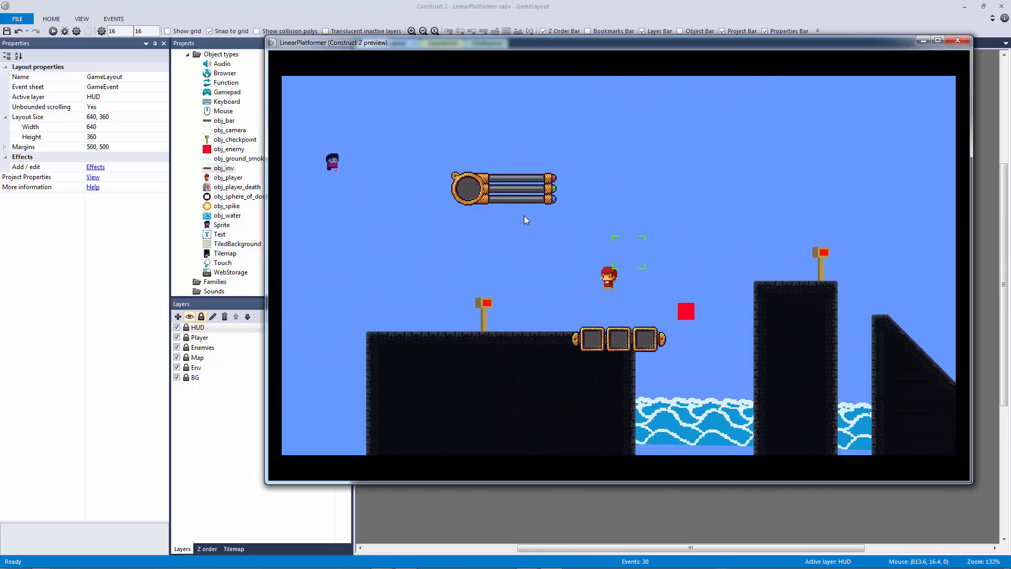
pyautogui.press('Right')
pyautogui.press('Up')
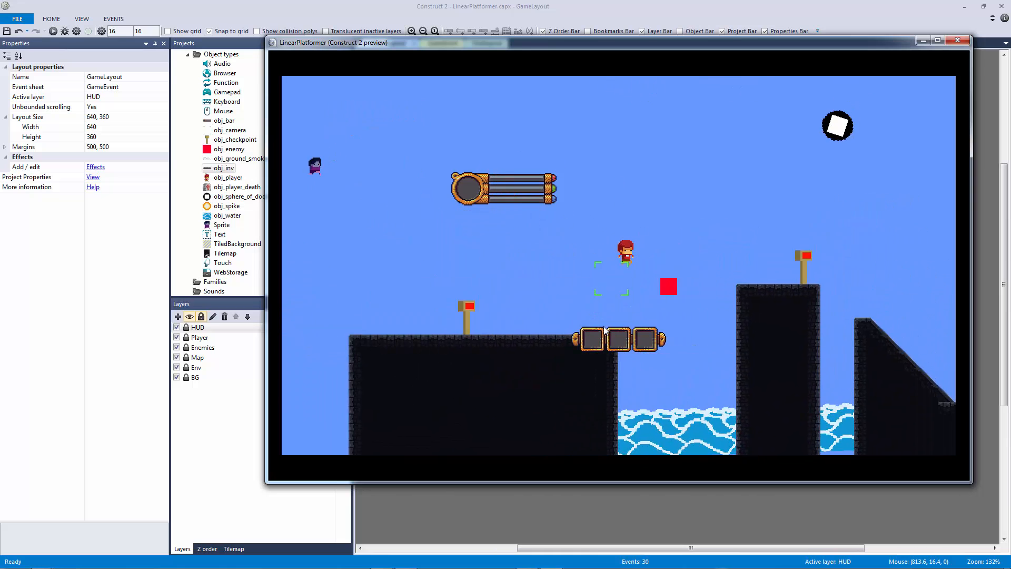
pyautogui.press('Right')
pyautogui.press('Up')
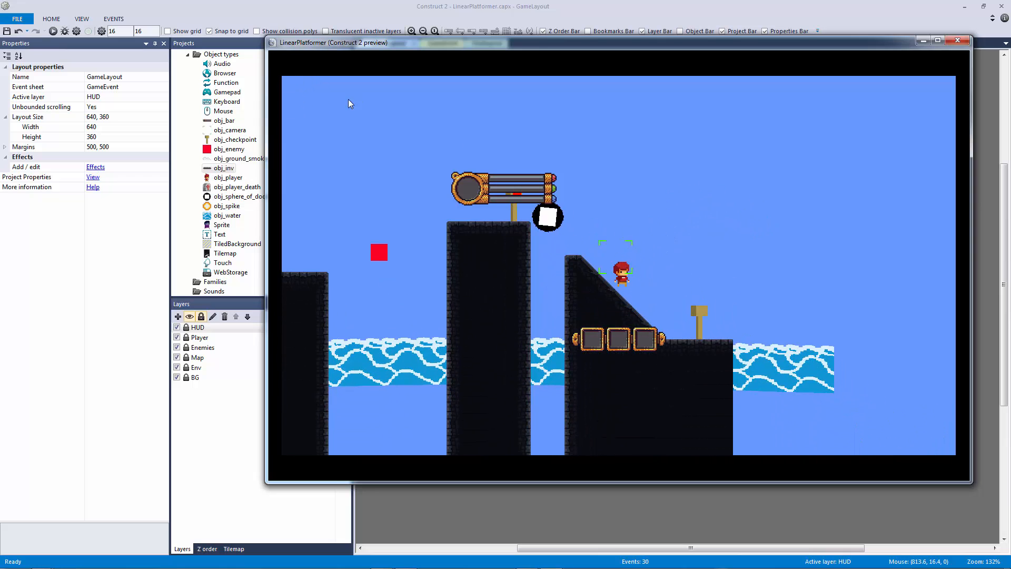
pyautogui.press('Left')
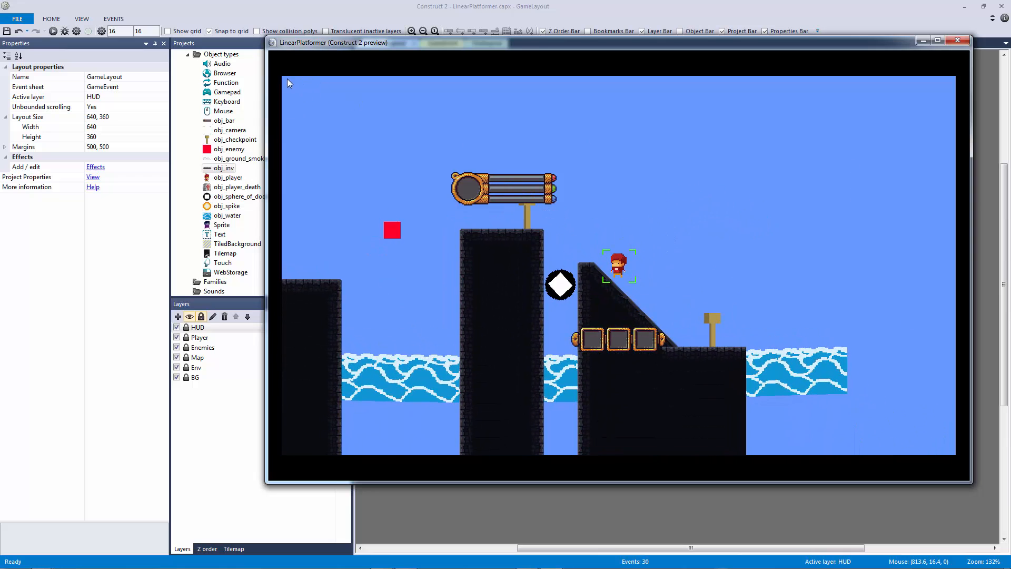
pyautogui.click(957, 40)
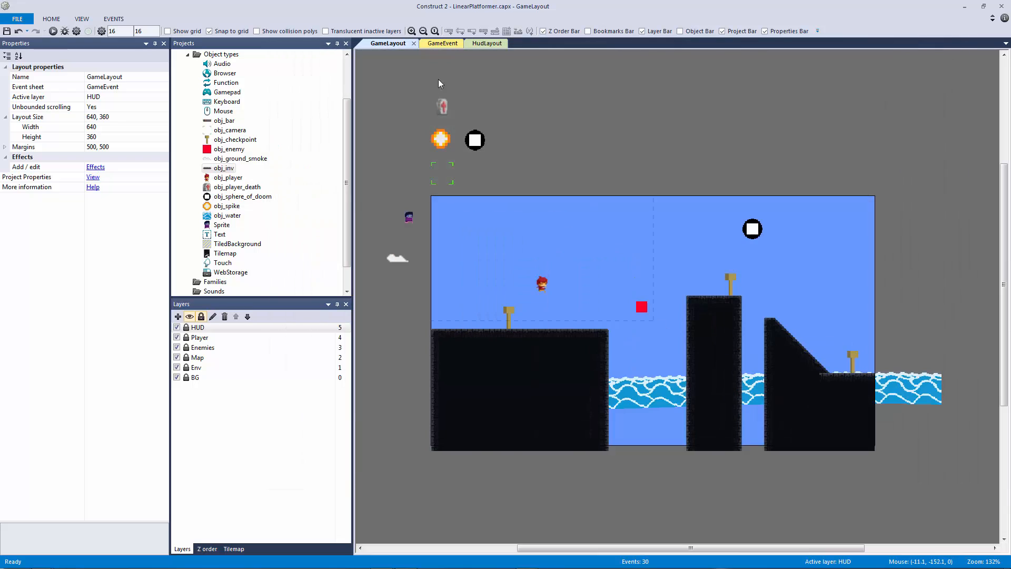
# Set the scale rate of HudLayout's HUD layer to 0.
pyautogui.click(479, 43)
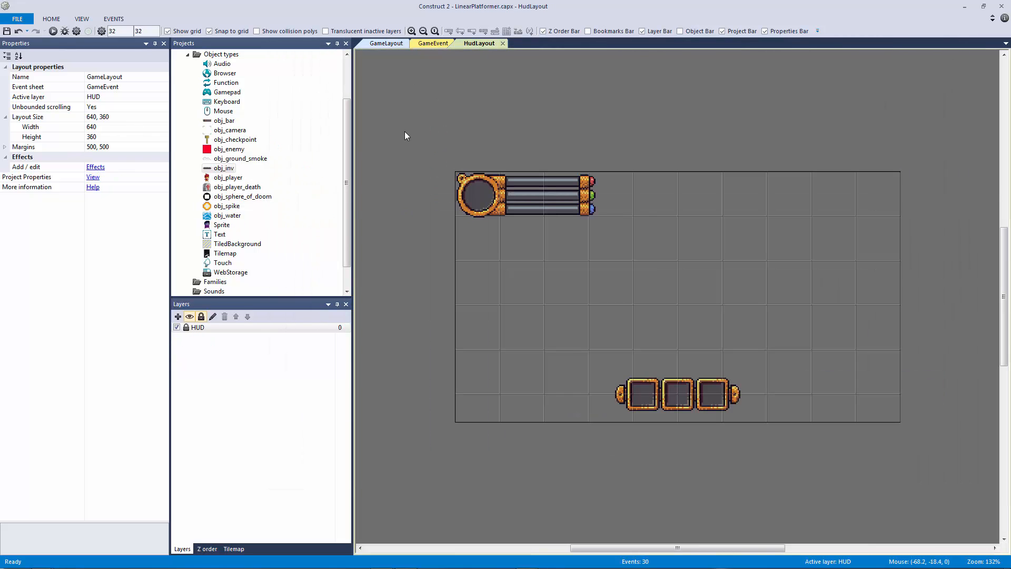
pyautogui.click(233, 328)
pyautogui.click(131, 148)
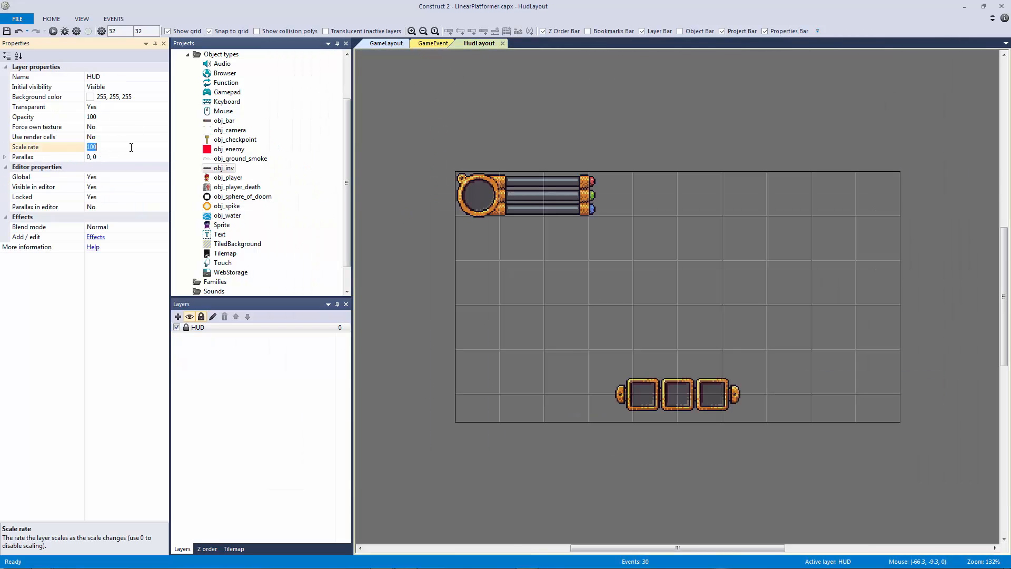
pyautogui.write('0')
# Preview GameLayout and move the player back and forth across the platforms to check the HUD's size and position, then close the preview.
pyautogui.click(394, 44)
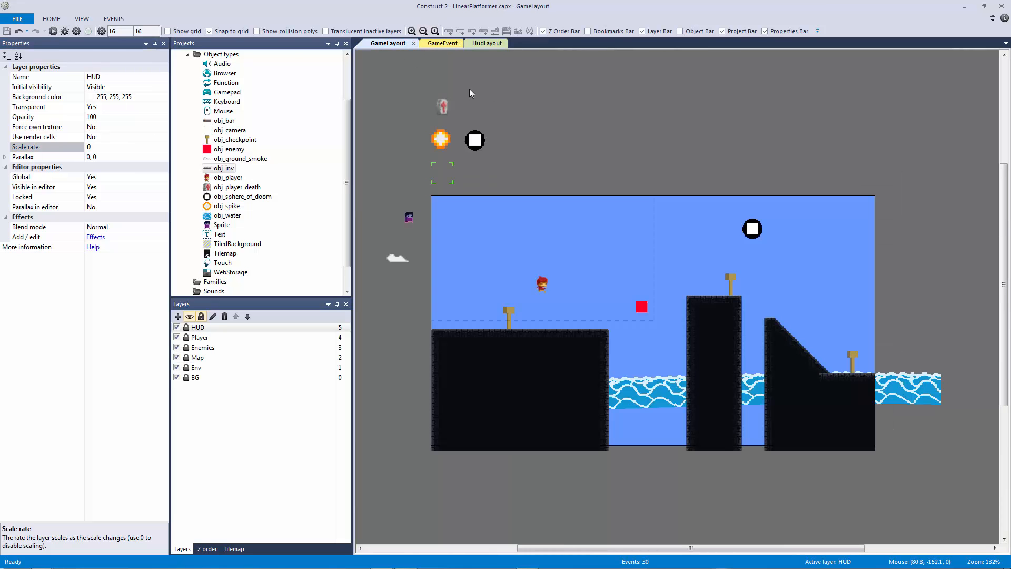
pyautogui.click(53, 31)
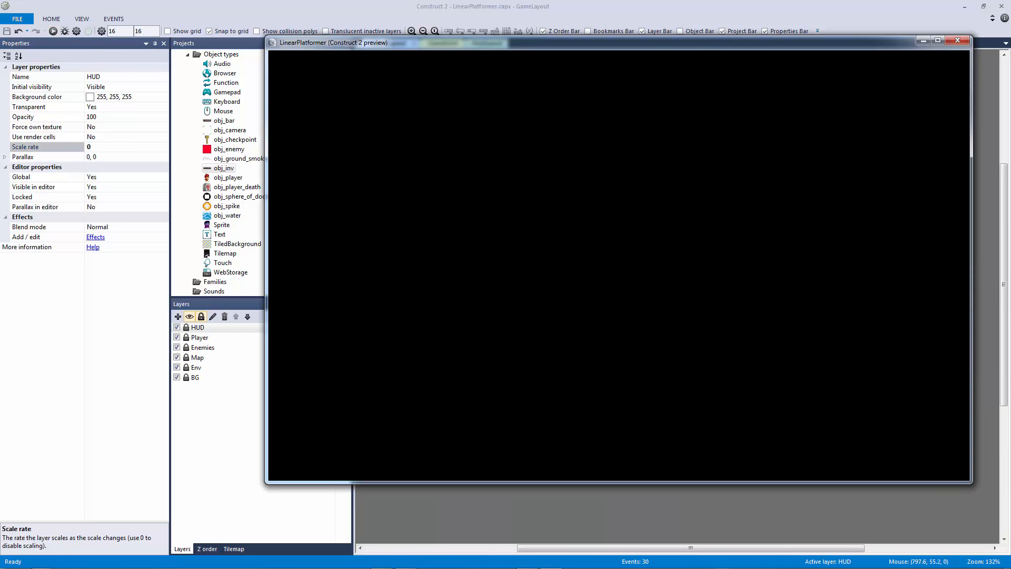
pyautogui.press('Right')
pyautogui.press('Up')
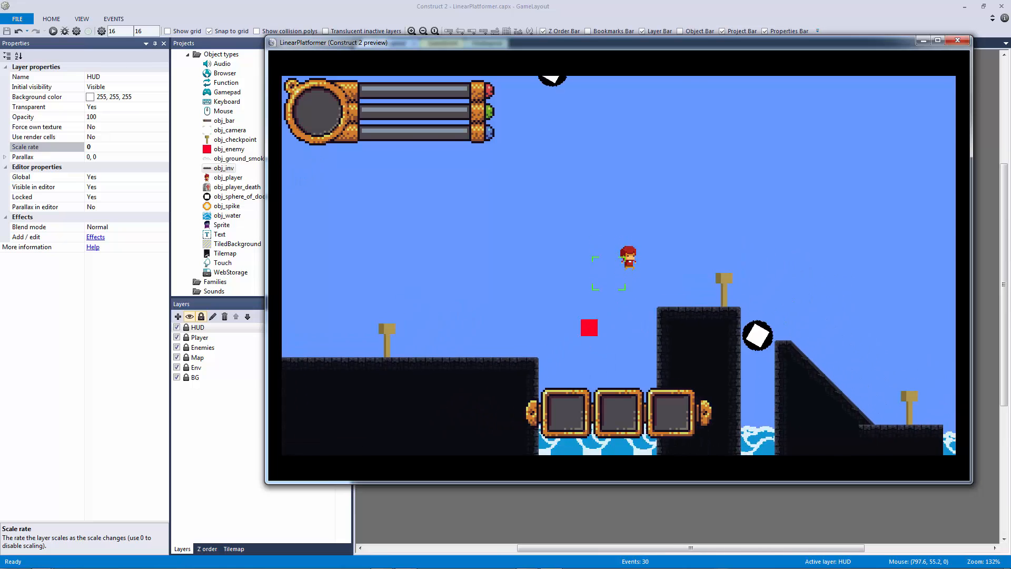
pyautogui.press('Up')
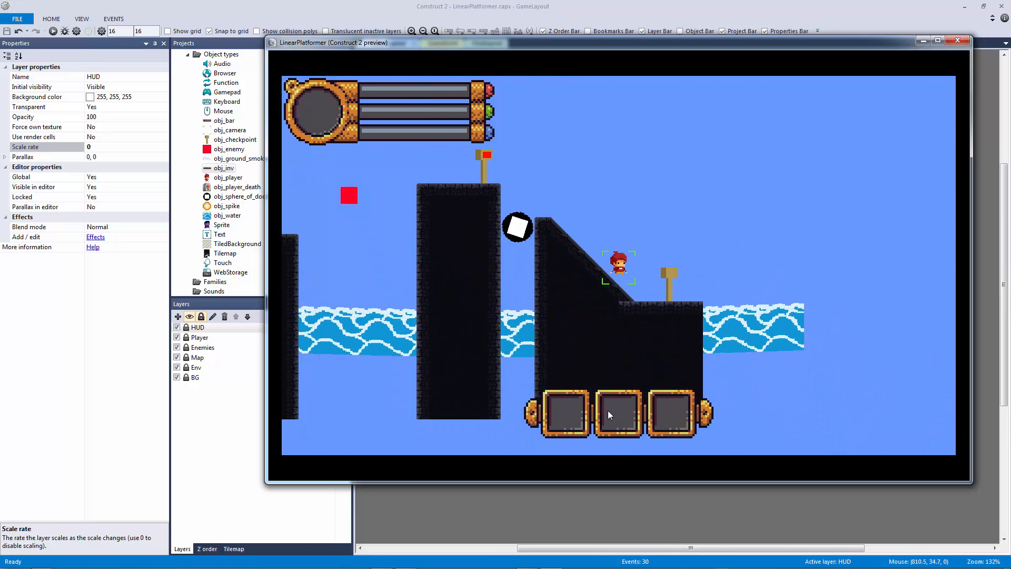
pyautogui.press('Left')
pyautogui.press('Up')
pyautogui.press('Left')
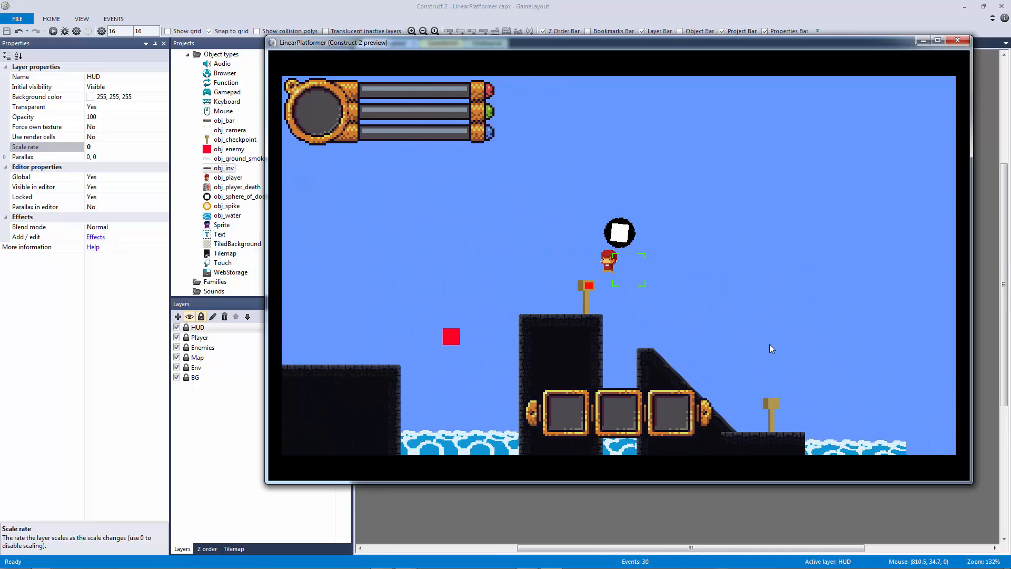
pyautogui.click(958, 41)
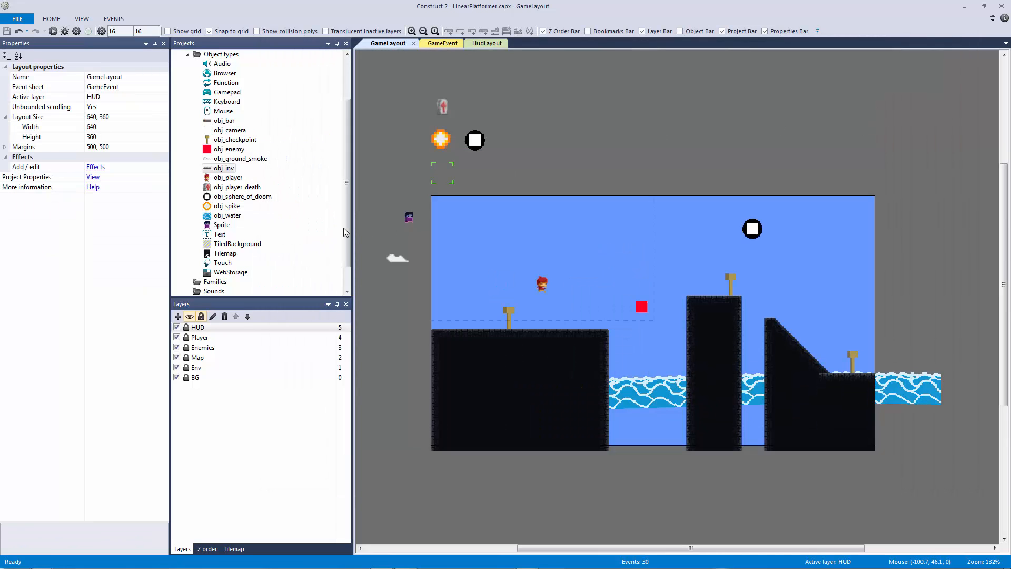
pyautogui.moveTo(346, 227); pyautogui.dragTo(346, 179)
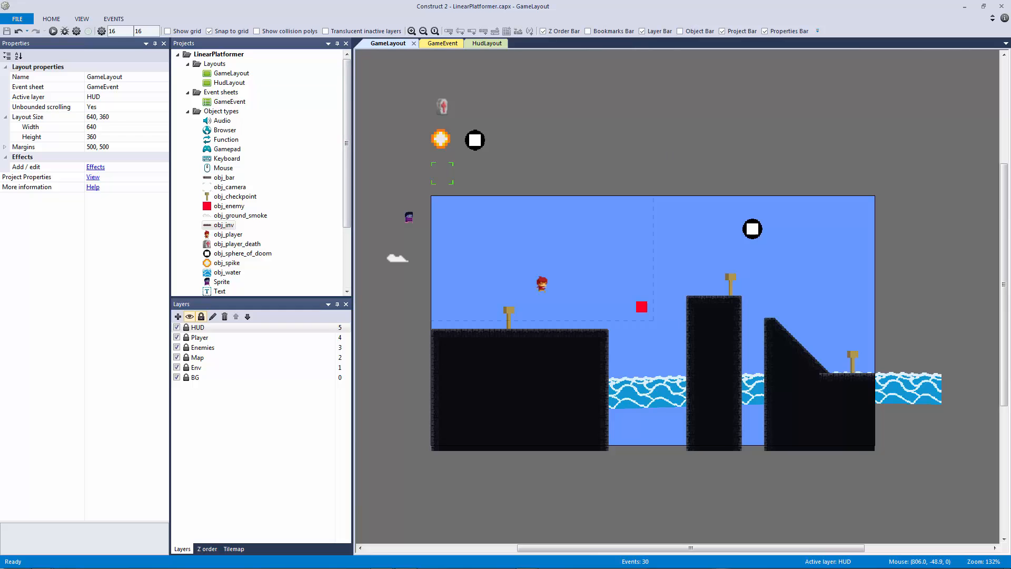